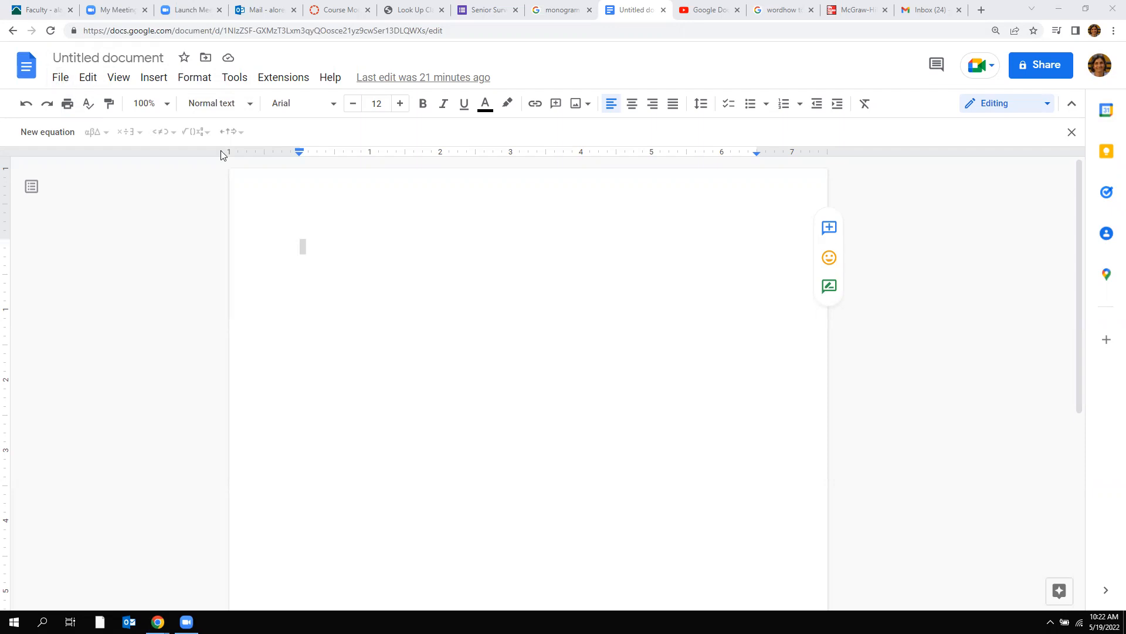
Step: Place the cursor at the start of the empty document and hide the equation tools
{"action": "left_click", "coordinate": [309, 252]}
{"action": "left_click", "coordinate": [309, 252]}
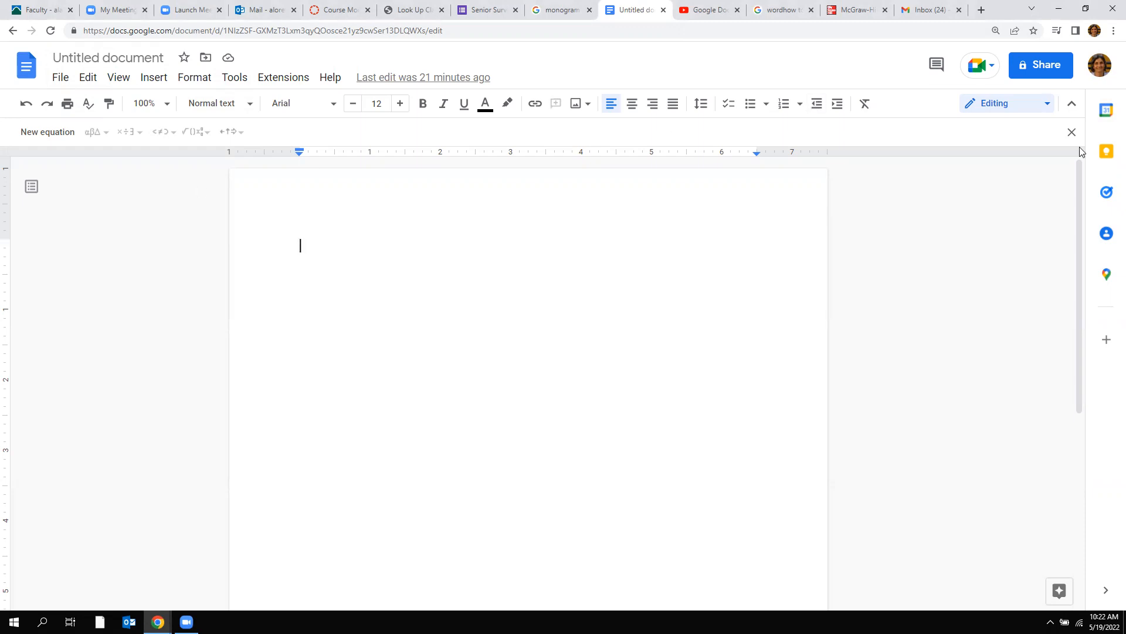
{"action": "left_click", "coordinate": [1072, 132]}
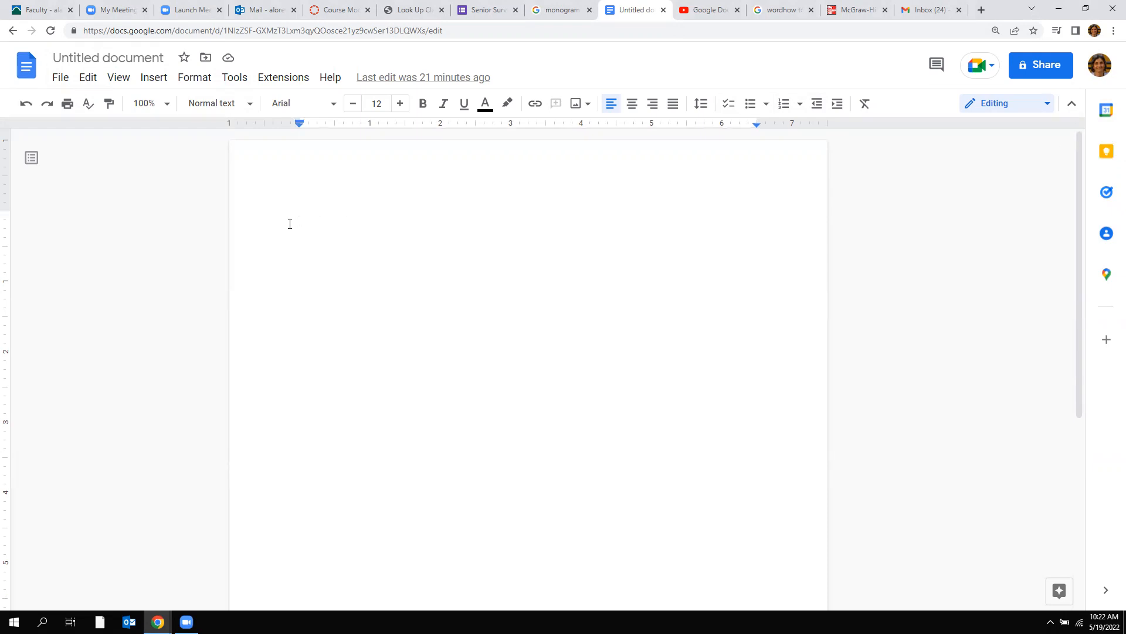
Step: Write a vertical addition with 25 above an underlined + 34, indenting the 25 to align with the 34
{"action": "type", "text": "25"}
{"action": "key", "text": "Return"}
{"action": "left_click", "coordinate": [463, 105]}
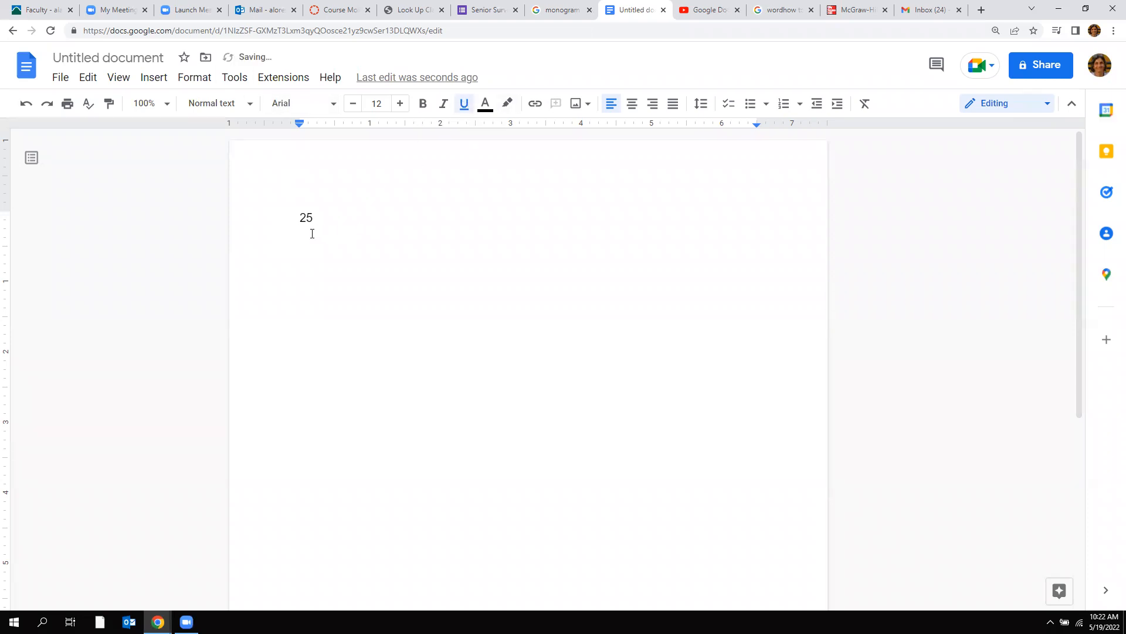
{"action": "type", "text": "+ 34"}
{"action": "left_click", "coordinate": [301, 217]}
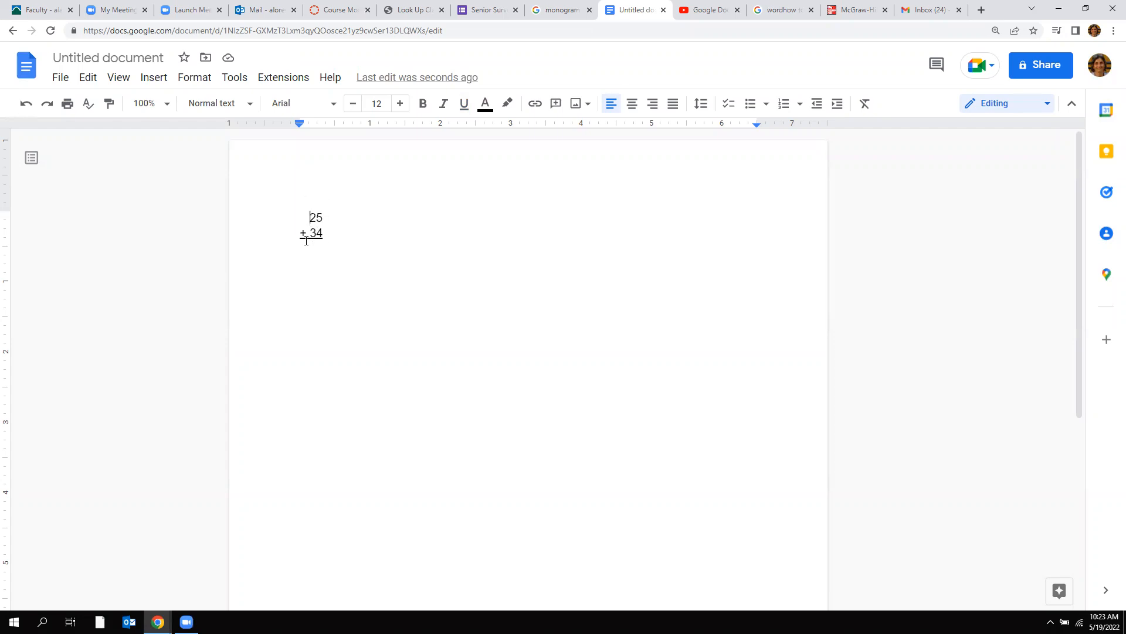
Step: Insert a new equation a few lines below the vertical addition
{"action": "left_click", "coordinate": [346, 226]}
{"action": "key", "text": "Return"}
{"action": "key", "text": "Return"}
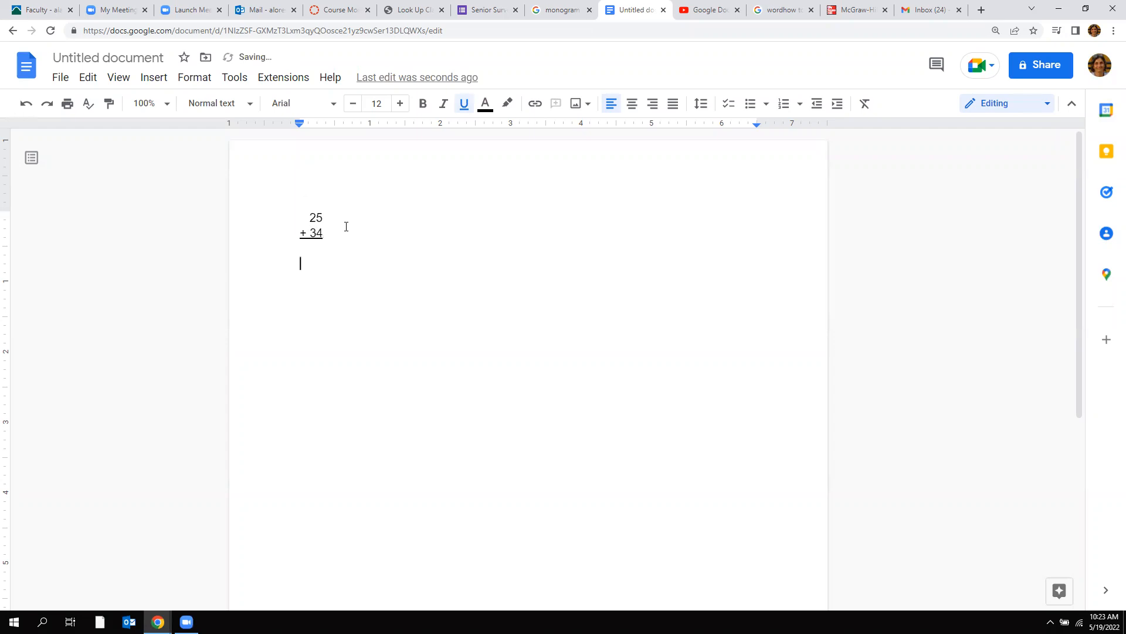
{"action": "key", "text": "Return"}
{"action": "left_click", "coordinate": [153, 85]}
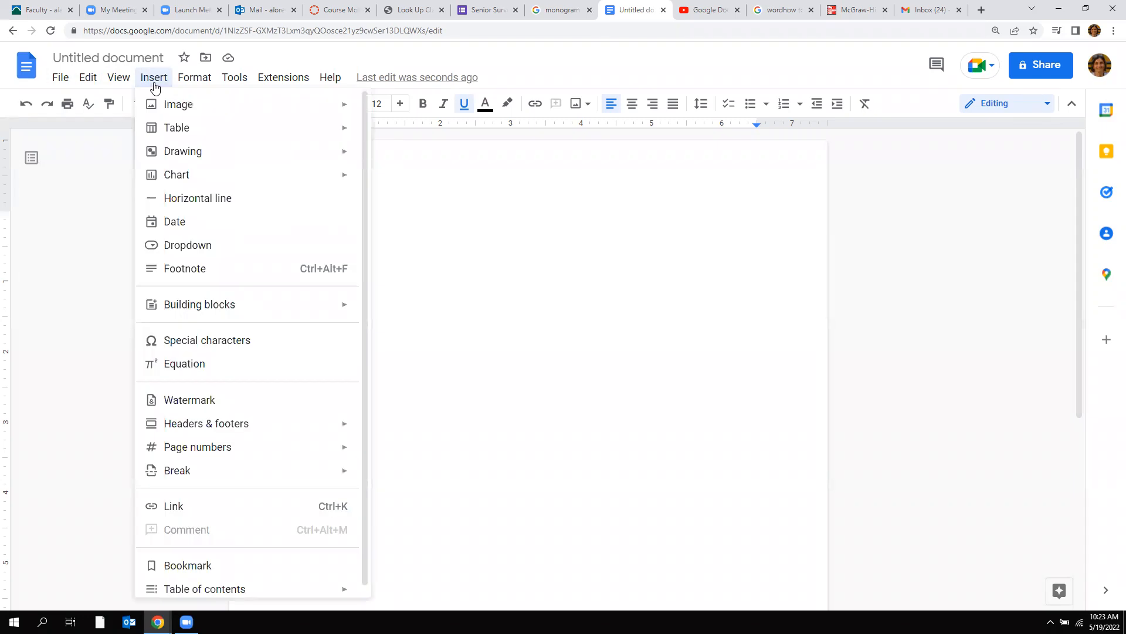
{"action": "left_click", "coordinate": [179, 367]}
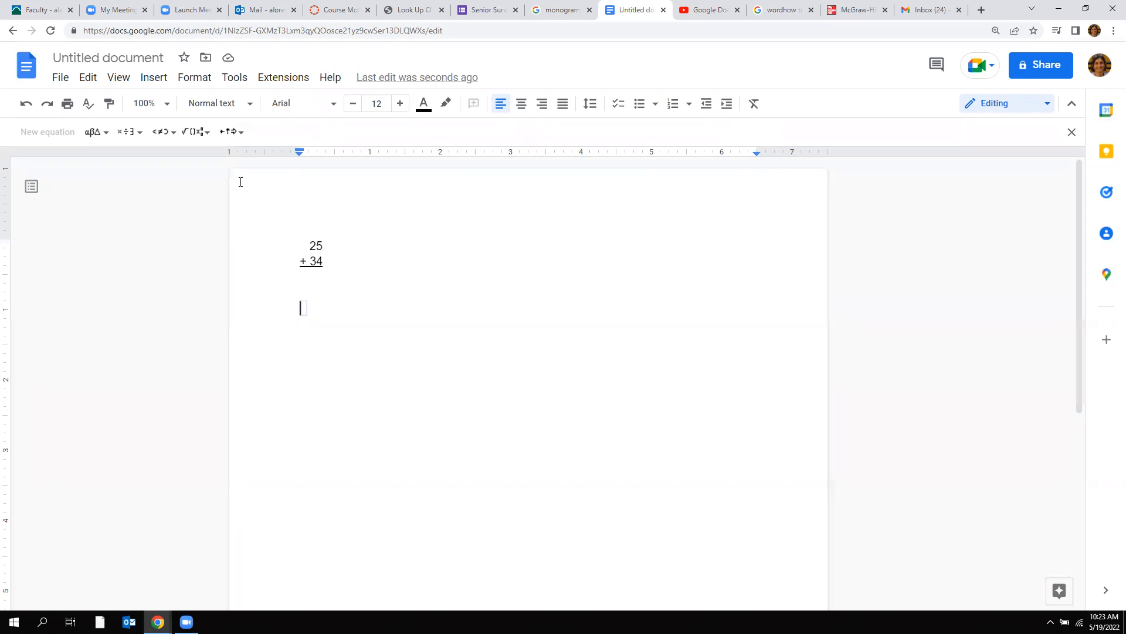
Step: Enter 2 with the exponent 3, followed by + 9 − 5, in the new equation
{"action": "left_click", "coordinate": [188, 133]}
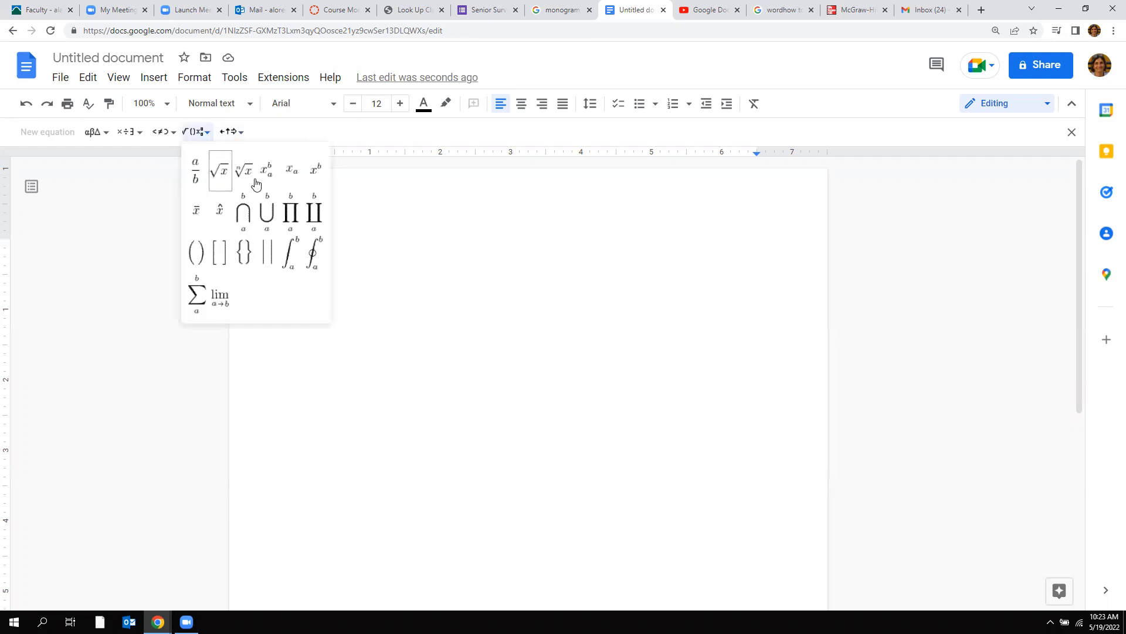
{"action": "left_click", "coordinate": [314, 174]}
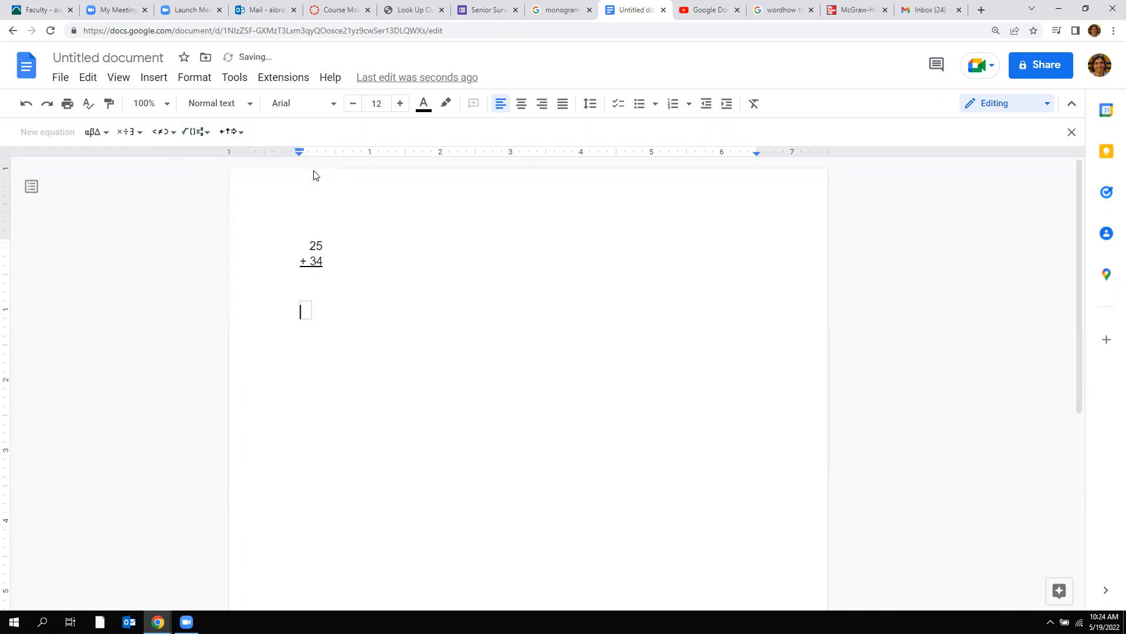
{"action": "type", "text": "2"}
{"action": "type", "text": "3"}
{"action": "type", "text": "+"}
{"action": "type", "text": "9"}
{"action": "type", "text": "-"}
{"action": "type", "text": "5"}
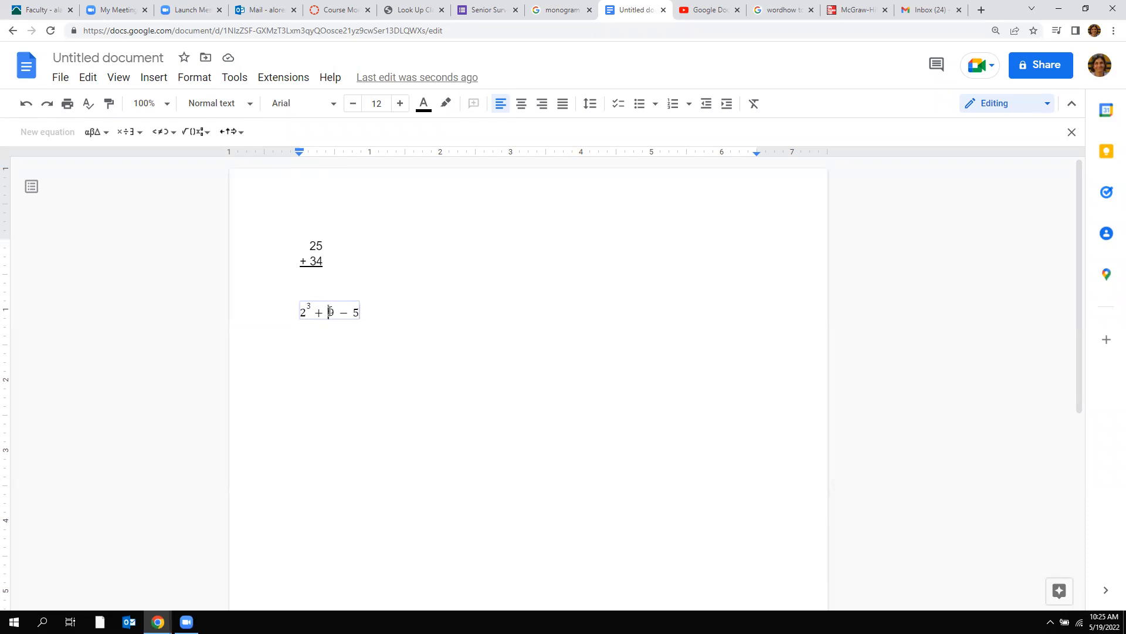
{"action": "type", "text": "("}
{"action": "left_click", "coordinate": [340, 309]}
{"action": "key", "text": "BackSpace"}
Step: Enclose 9 − 5 in absolute value bars within the equation
{"action": "double_click", "coordinate": [324, 312]}
{"action": "left_click", "coordinate": [334, 310]}
{"action": "left_click_drag", "start_coordinate": [327, 313], "coordinate": [359, 312]}
{"action": "left_click", "coordinate": [196, 133]}
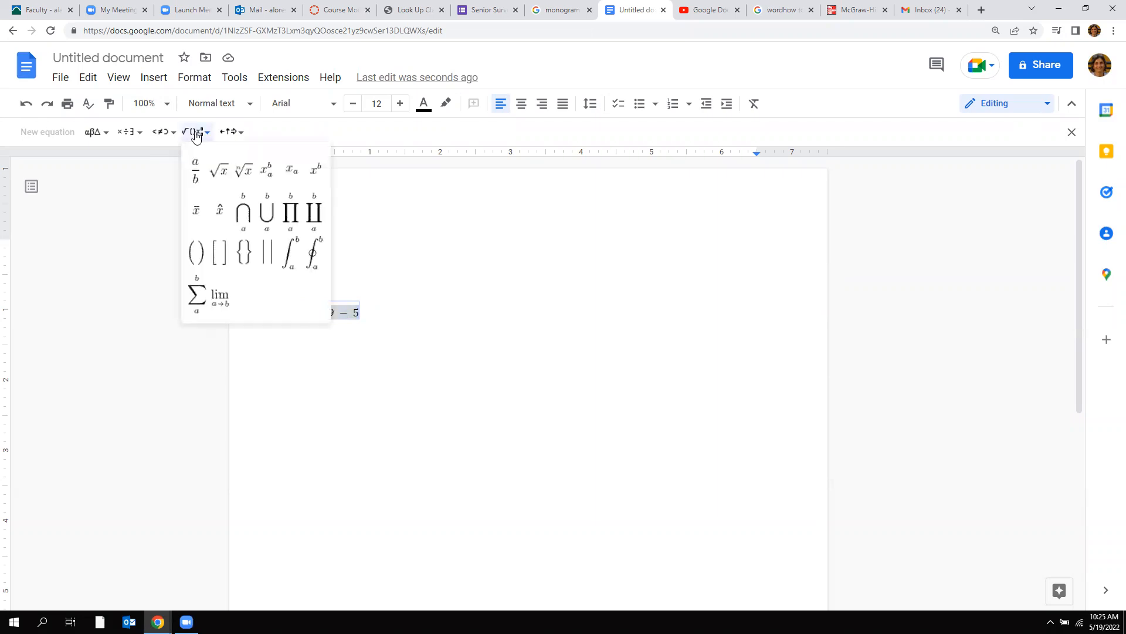
{"action": "left_click", "coordinate": [166, 133]}
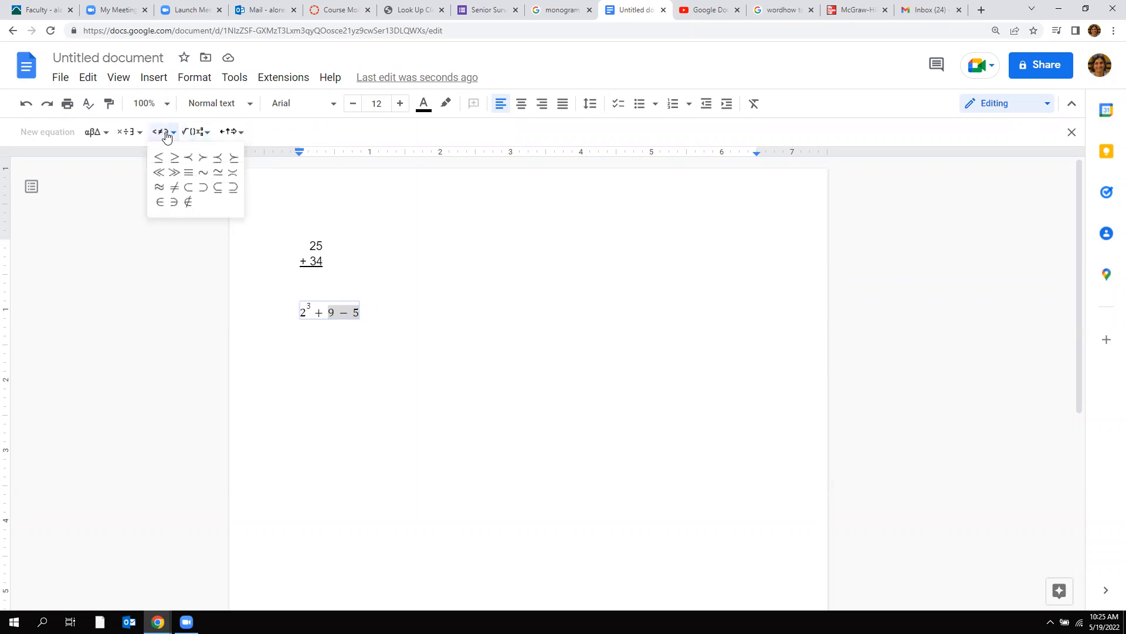
{"action": "left_click", "coordinate": [130, 132]}
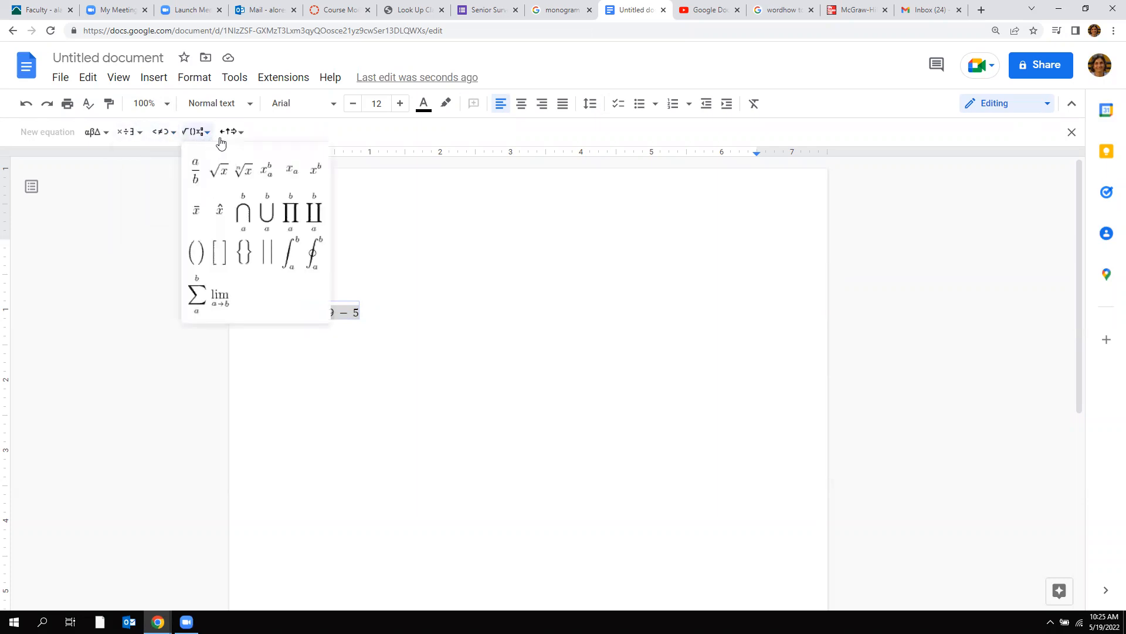
{"action": "mouse_move", "coordinate": [173, 135]}
{"action": "left_click", "coordinate": [266, 254]}
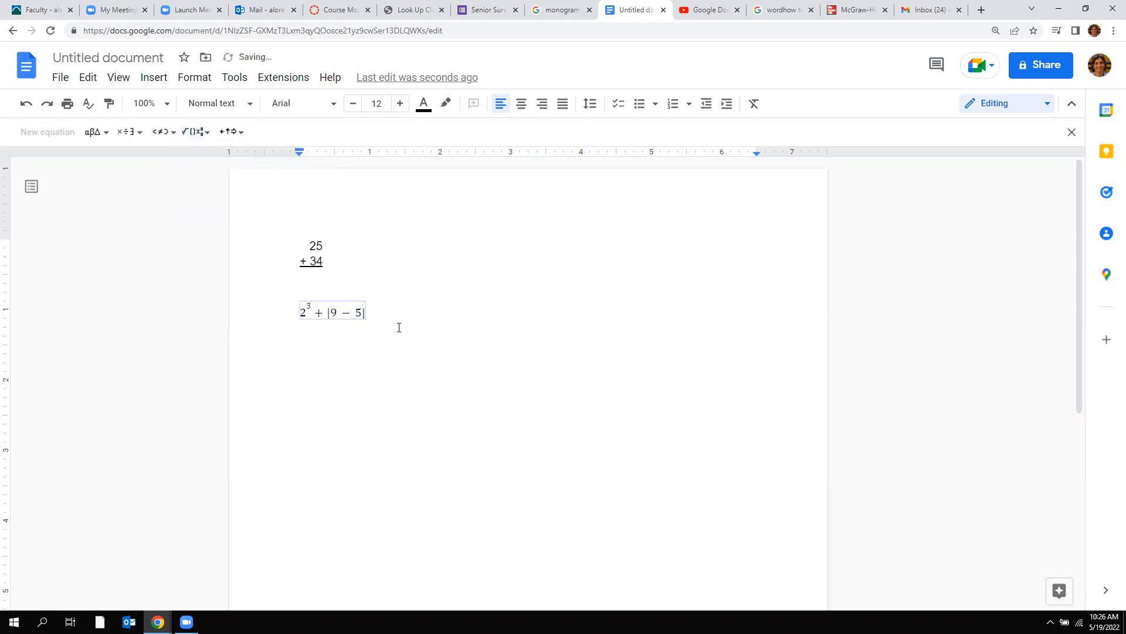
Step: Extend the equation after the absolute value with a minus sign and the square root of 9
{"action": "left_click", "coordinate": [368, 319]}
{"action": "key", "text": "Left"}
{"action": "key", "text": "BackSpace"}
{"action": "key", "text": "BackSpace"}
{"action": "key", "text": "Right"}
{"action": "type", "text": "-"}
{"action": "left_click", "coordinate": [186, 136]}
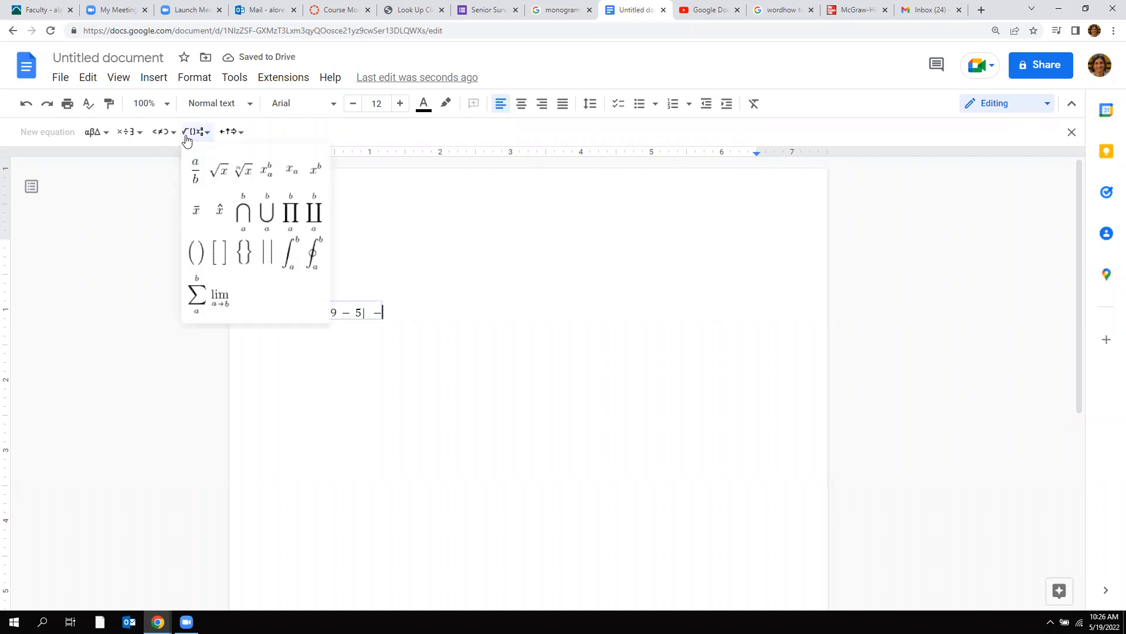
{"action": "left_click", "coordinate": [217, 185]}
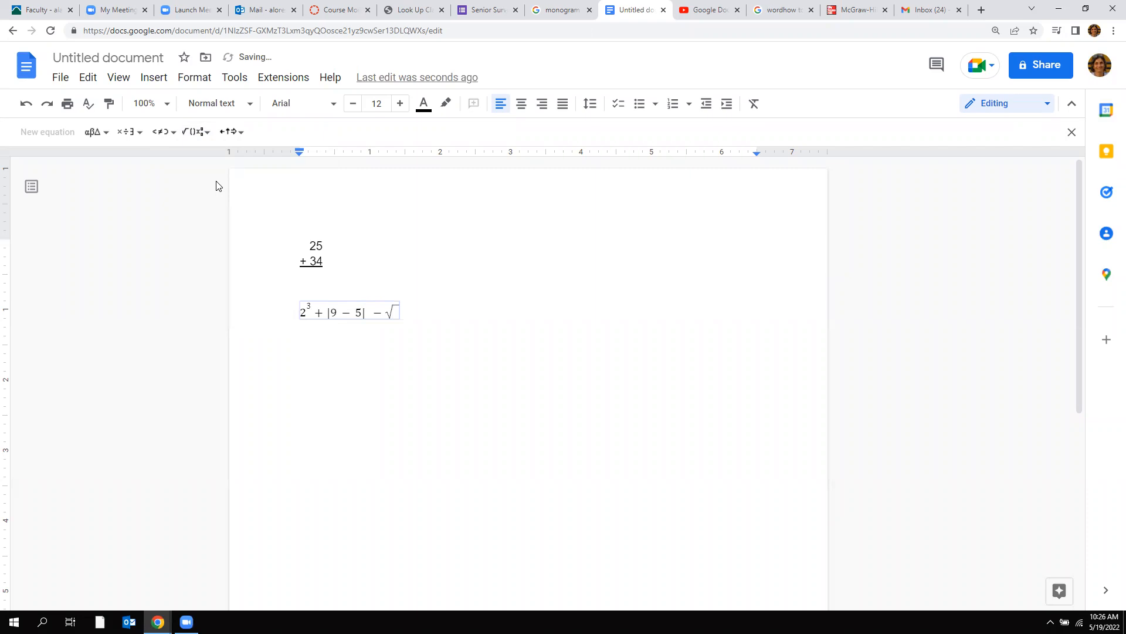
{"action": "type", "text": "9"}
Step: Insert another equation on the line below and start a fraction in it with the numerator 5
{"action": "left_click", "coordinate": [440, 303]}
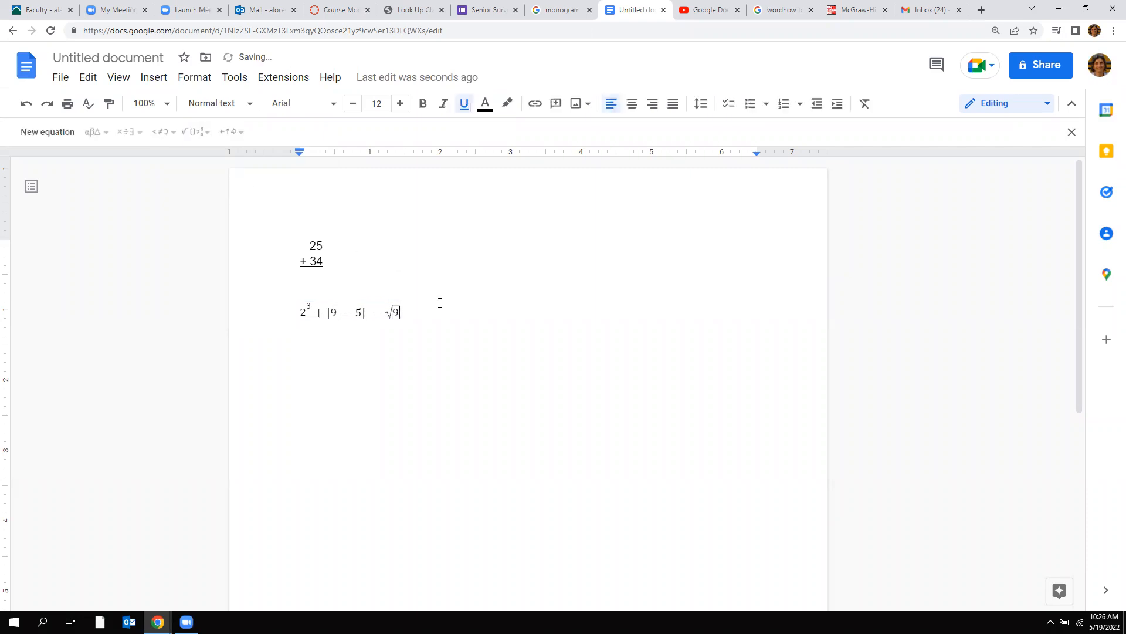
{"action": "key", "text": "Return"}
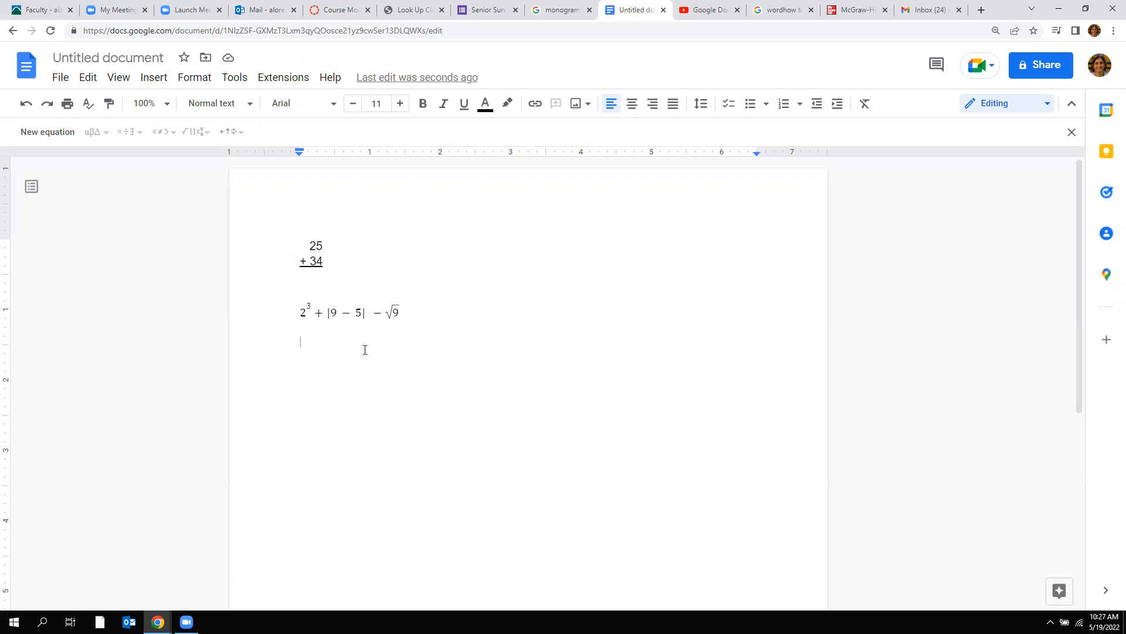
{"action": "left_click", "coordinate": [41, 134]}
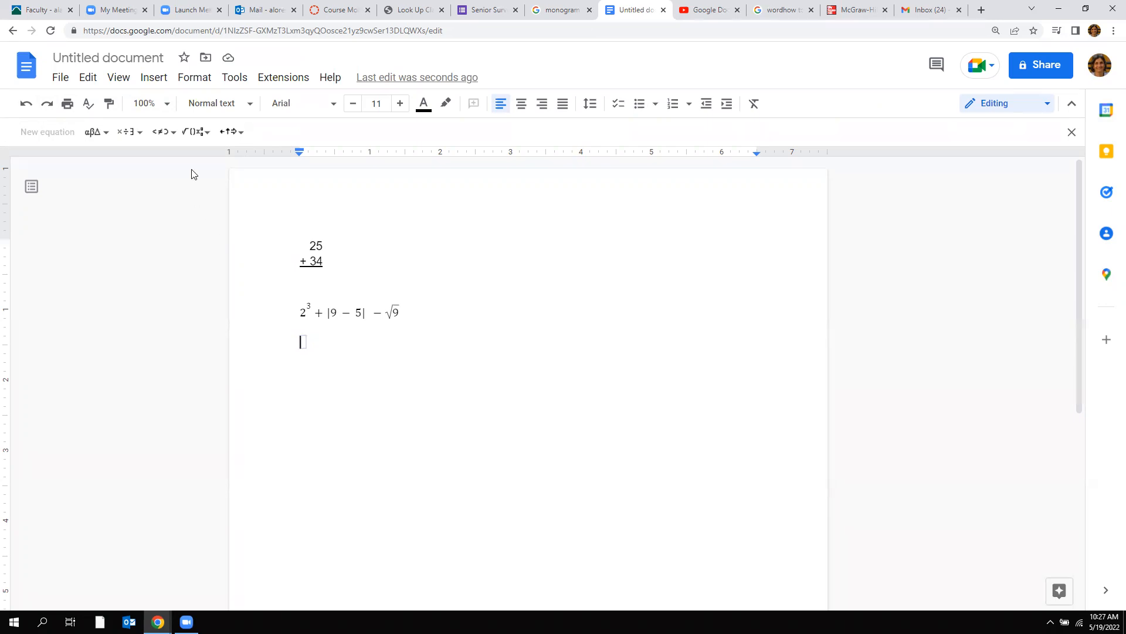
{"action": "left_click", "coordinate": [187, 139]}
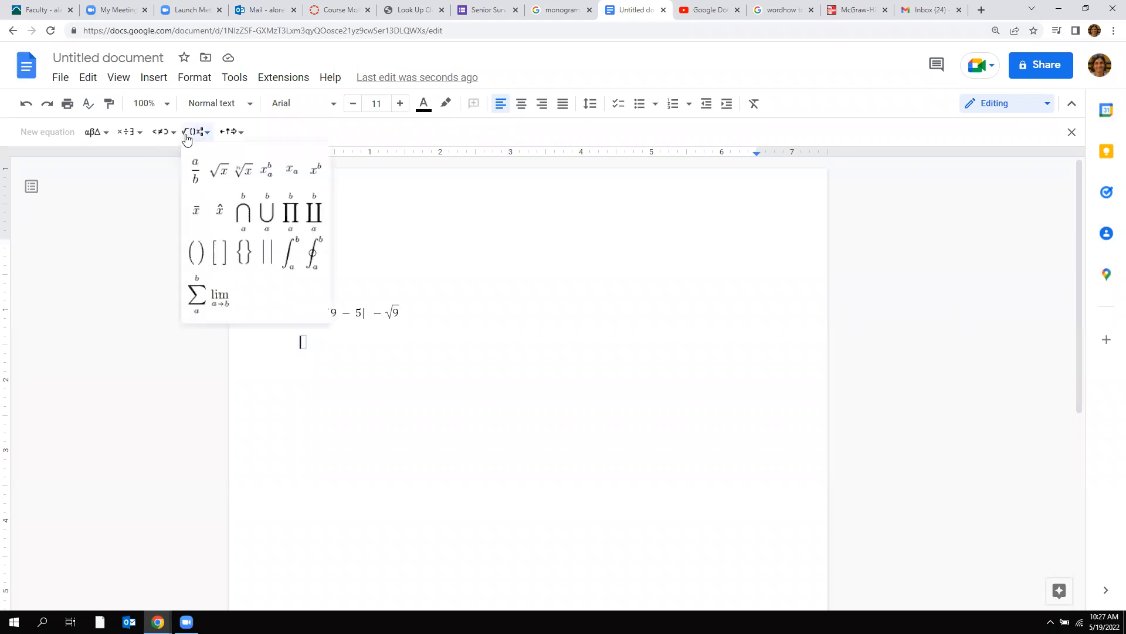
{"action": "left_click", "coordinate": [196, 183]}
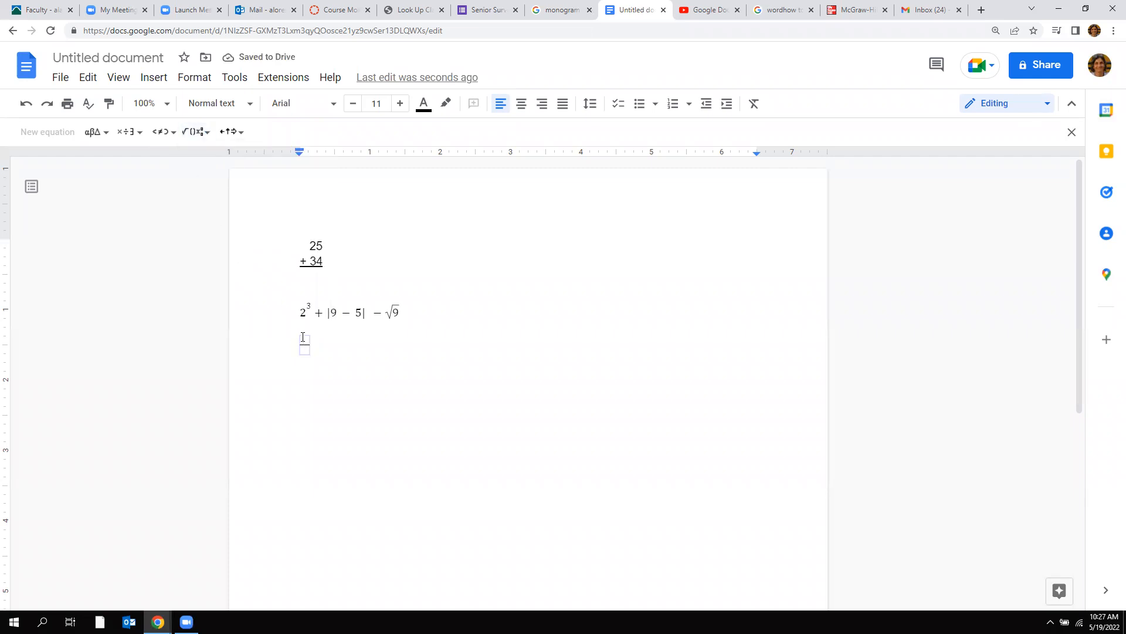
{"action": "type", "text": "5"}
Step: Fill the fraction's denominator with the square root of x² − 3
{"action": "left_click", "coordinate": [194, 132]}
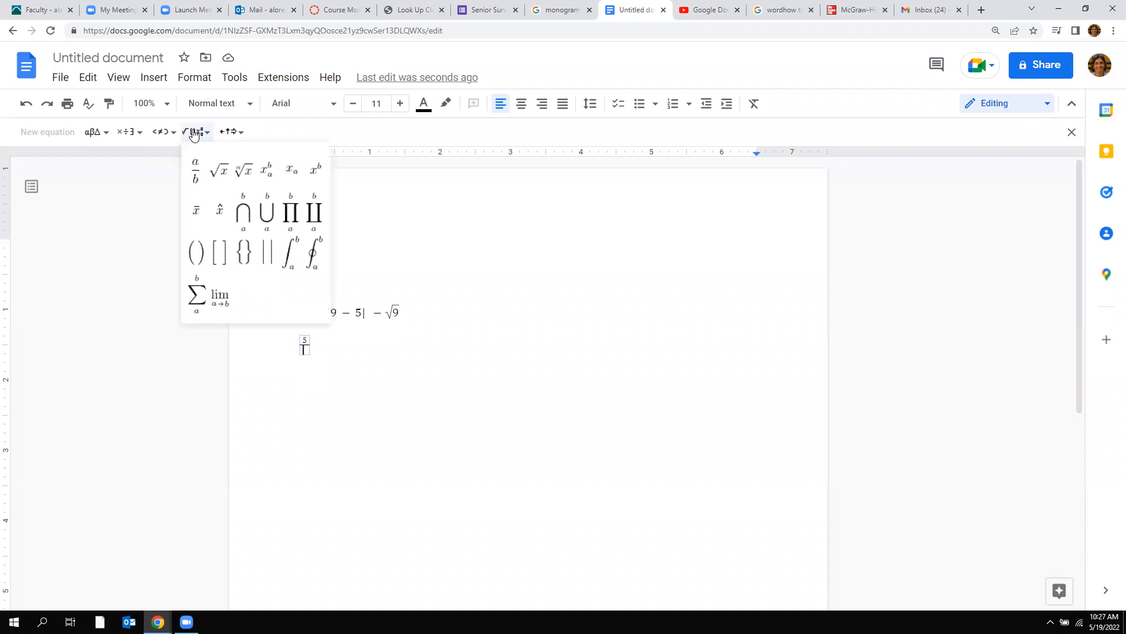
{"action": "left_click", "coordinate": [215, 176]}
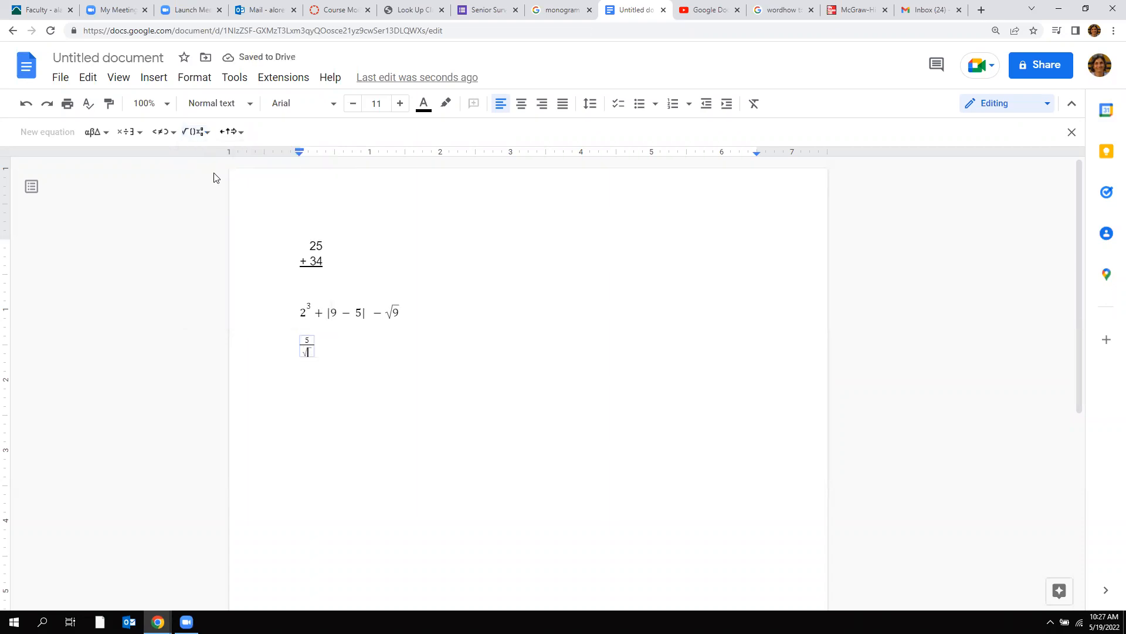
{"action": "left_click", "coordinate": [200, 136]}
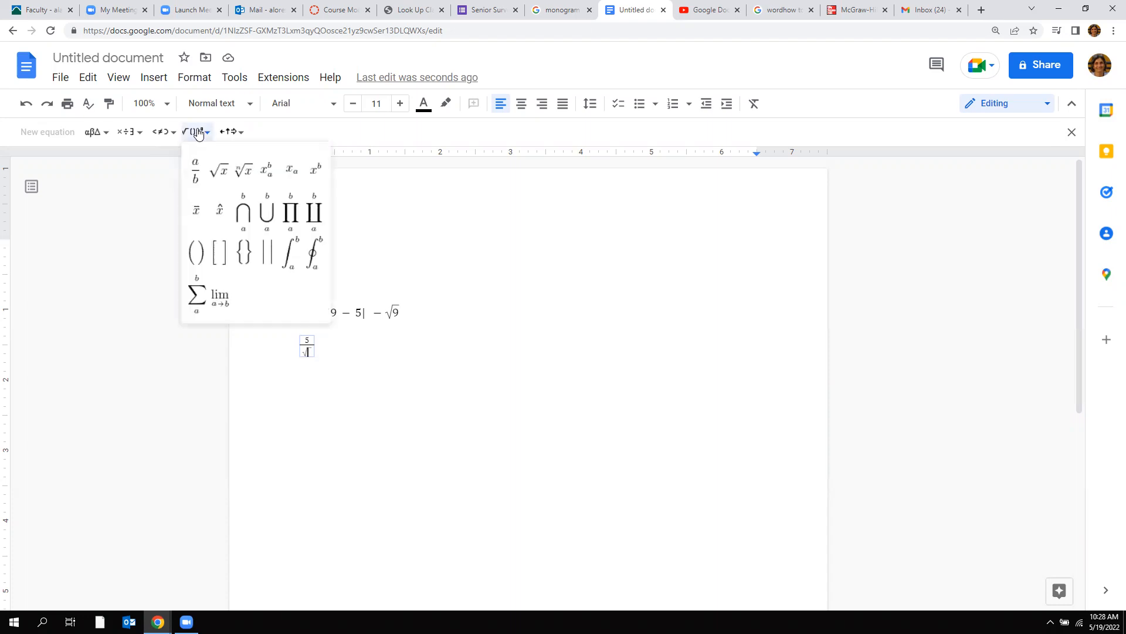
{"action": "left_click", "coordinate": [317, 170]}
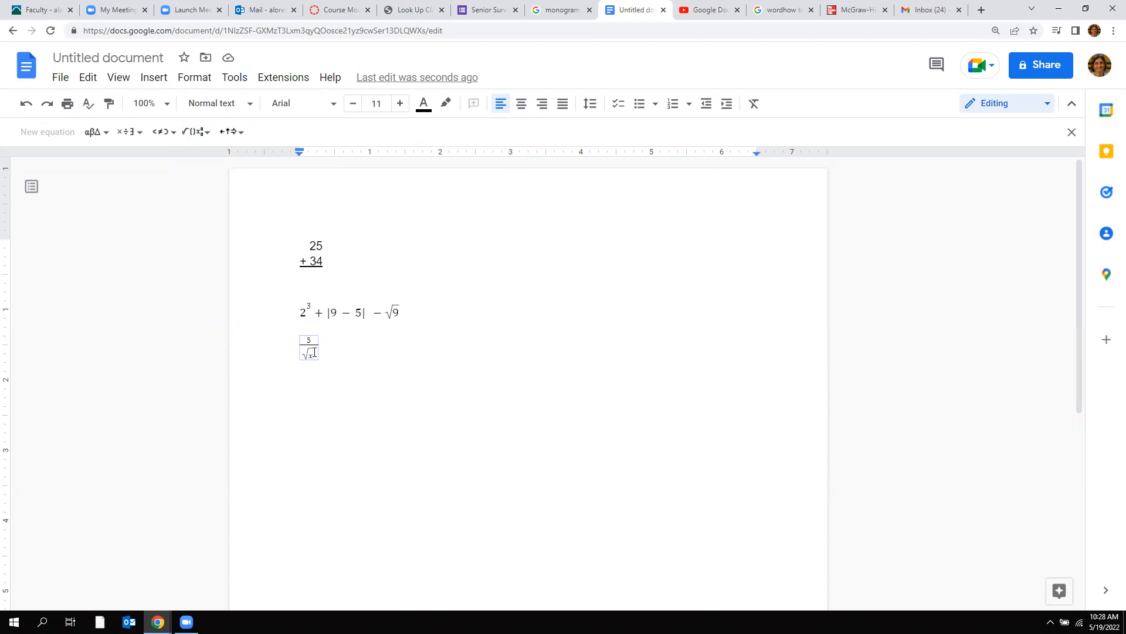
{"action": "type", "text": "2"}
{"action": "type", "text": "-"}
{"action": "type", "text": "3"}
Step: Put a minus sign in front of the fraction and start a new line below the equation
{"action": "left_click", "coordinate": [300, 342]}
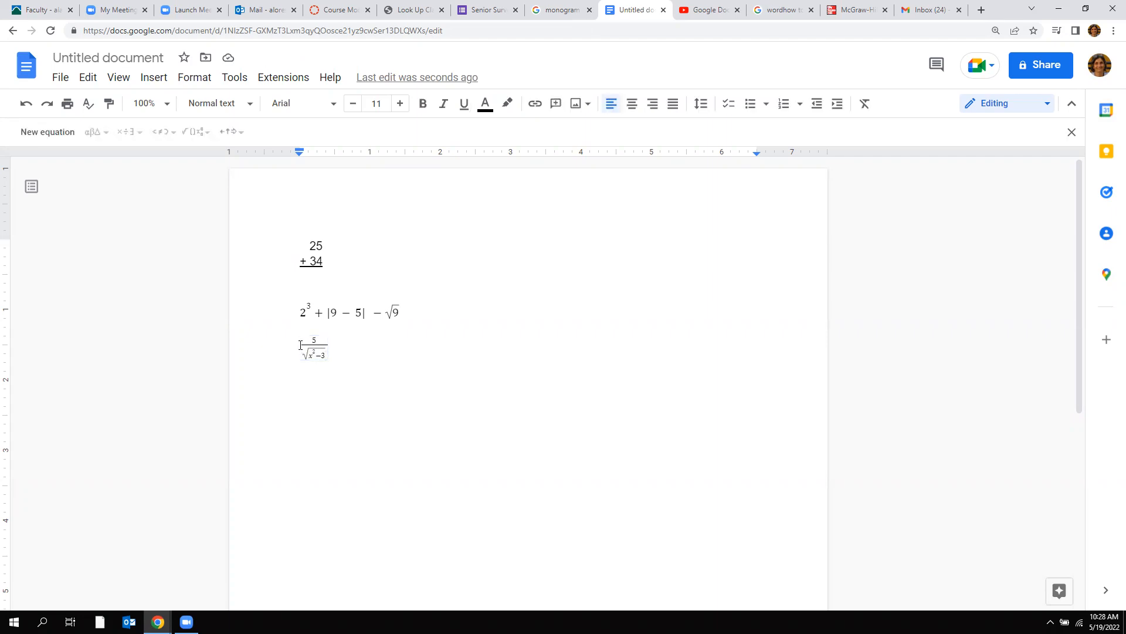
{"action": "left_click", "coordinate": [300, 345]}
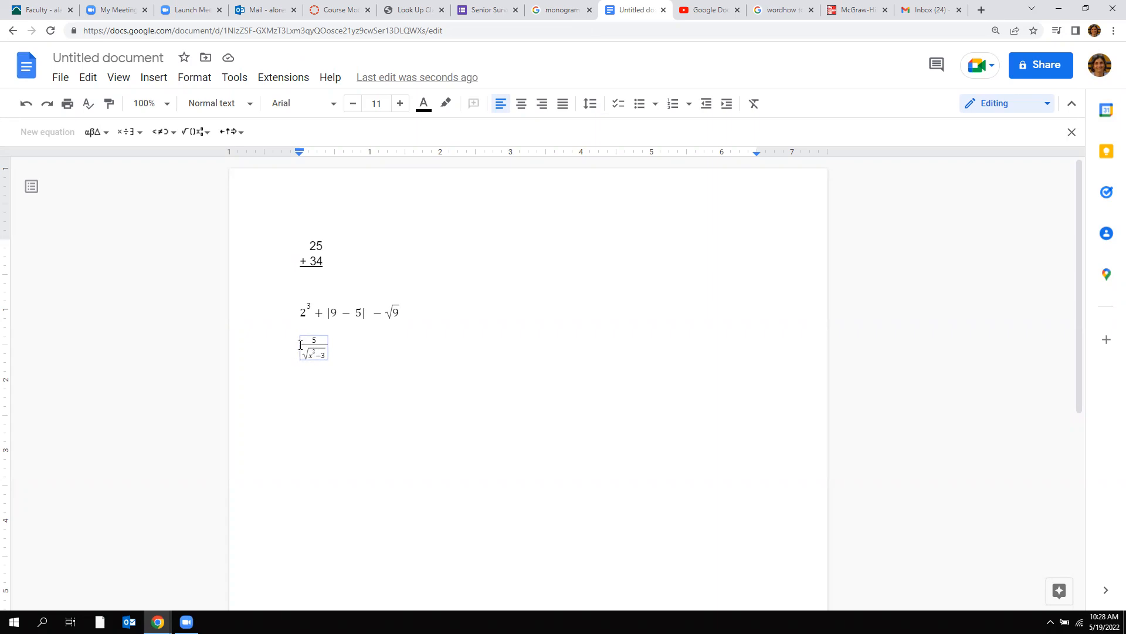
{"action": "type", "text": "-"}
{"action": "left_click", "coordinate": [363, 342]}
{"action": "key", "text": "Return"}
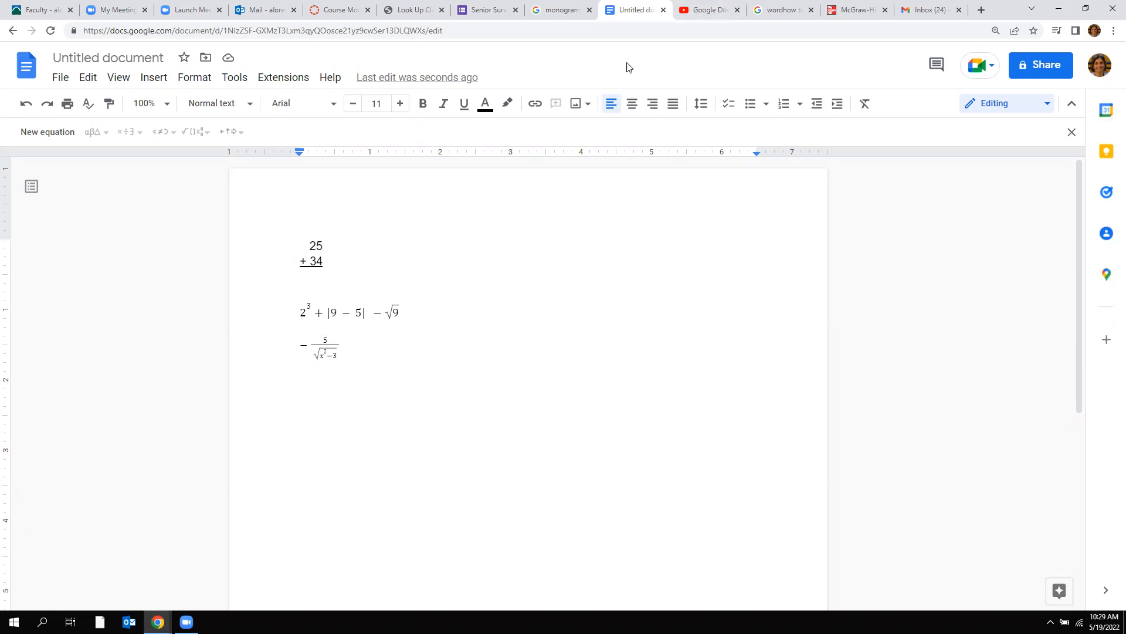
Step: Switch to Microsoft Word by searching the computer for "word" and create a blank document
{"action": "left_click", "coordinate": [980, 10]}
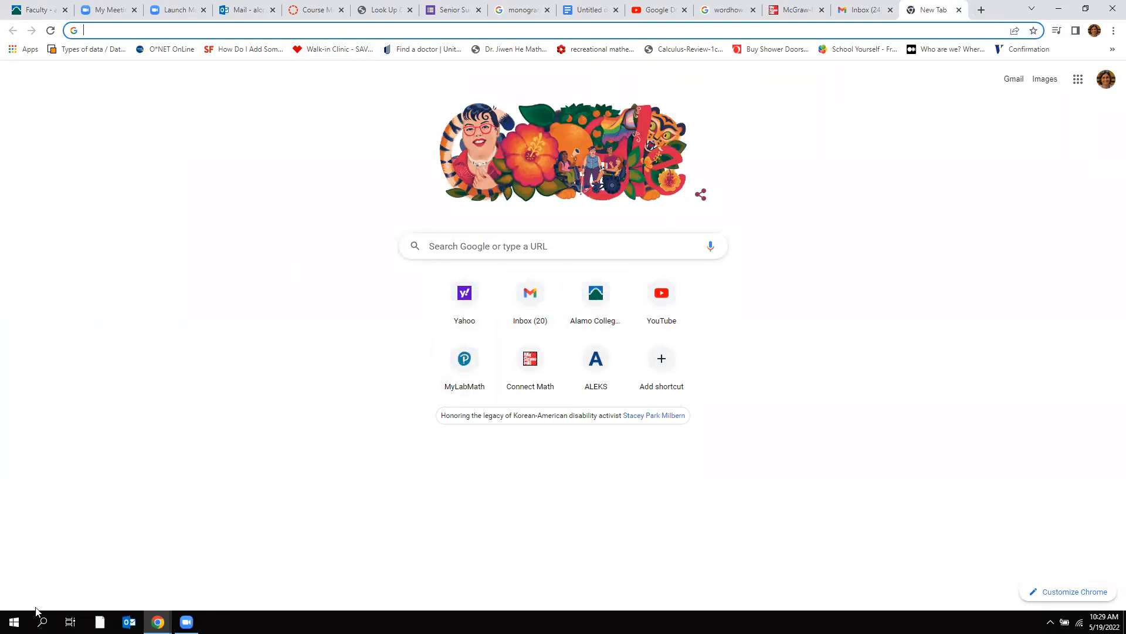
{"action": "left_click", "coordinate": [14, 622]}
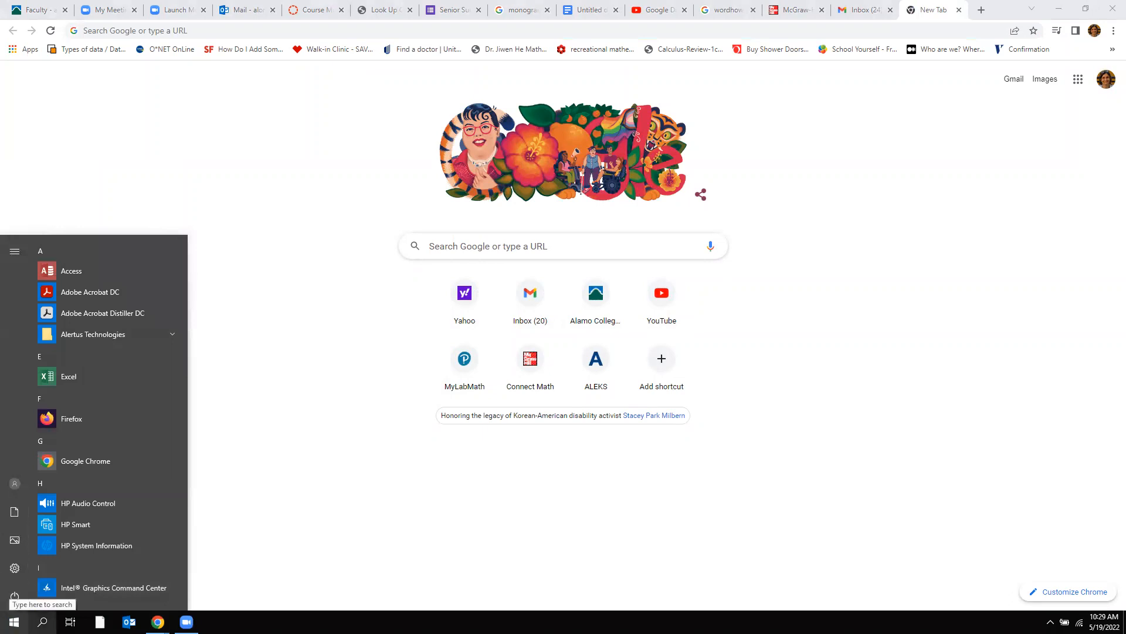
{"action": "left_click", "coordinate": [42, 622]}
{"action": "type", "text": "word"}
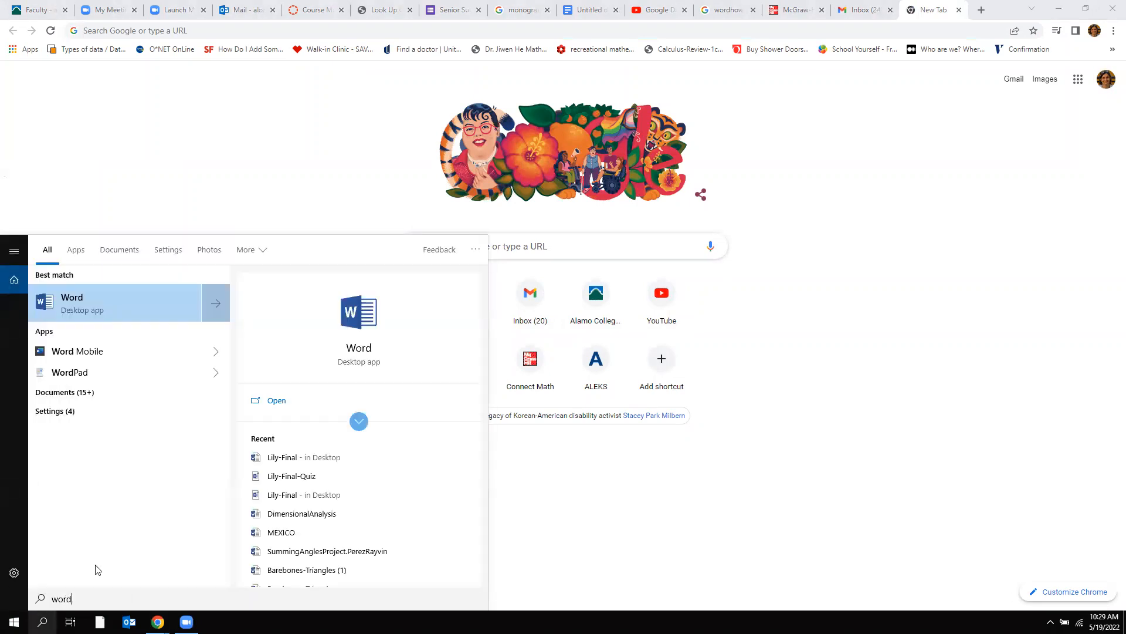
{"action": "key", "text": "Return"}
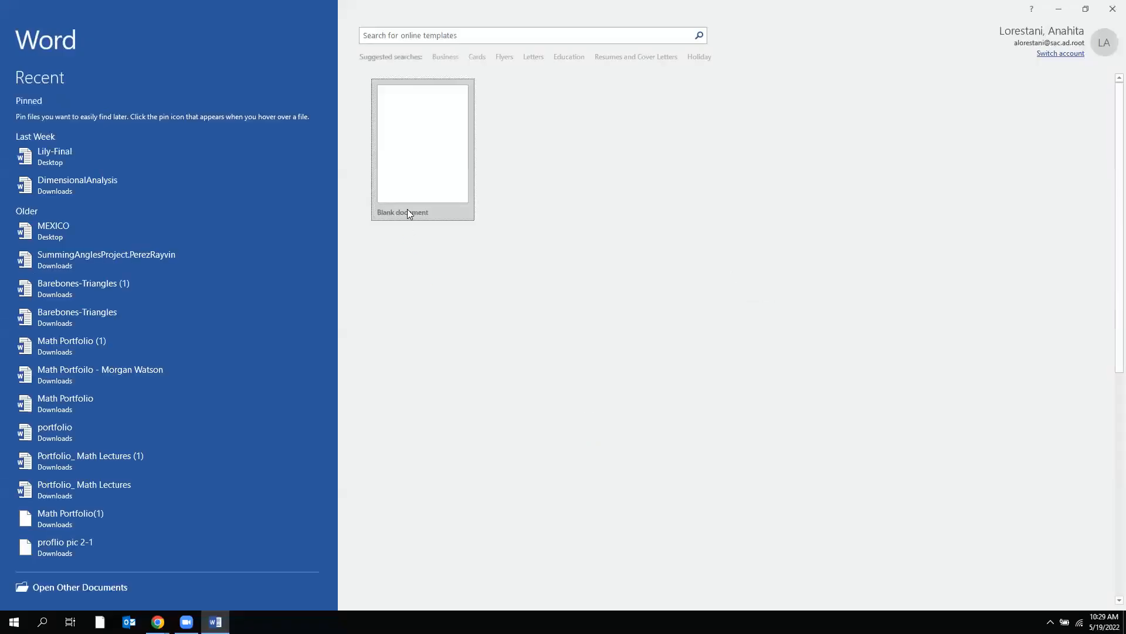
{"action": "left_click", "coordinate": [436, 174]}
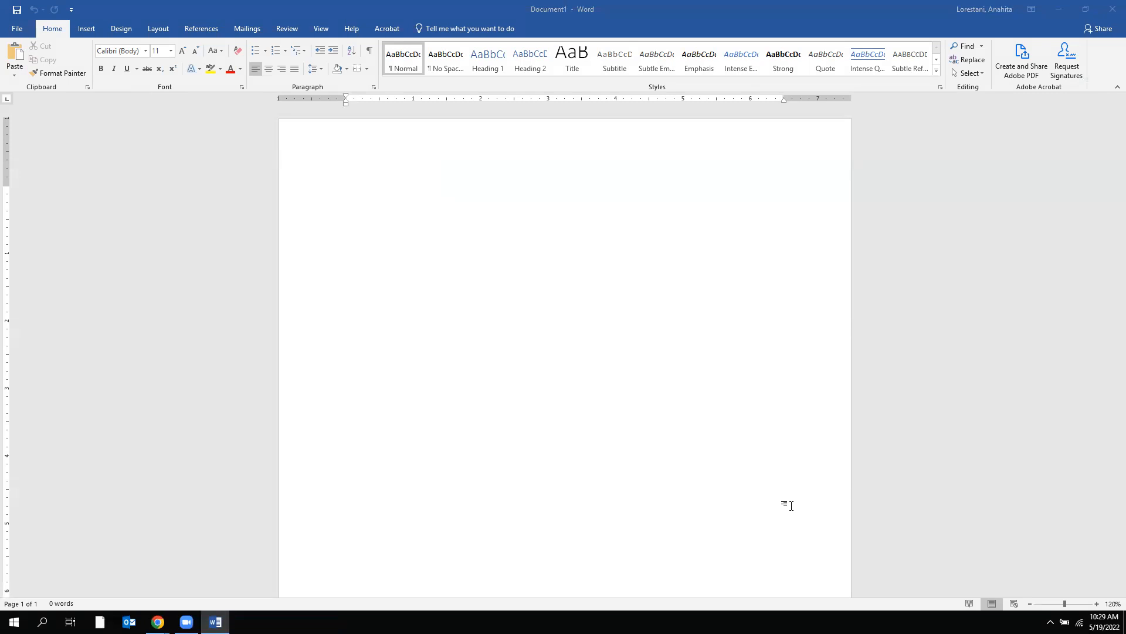
Step: Enter 23 on the first line of the blank document and start a second line
{"action": "left_click", "coordinate": [370, 162]}
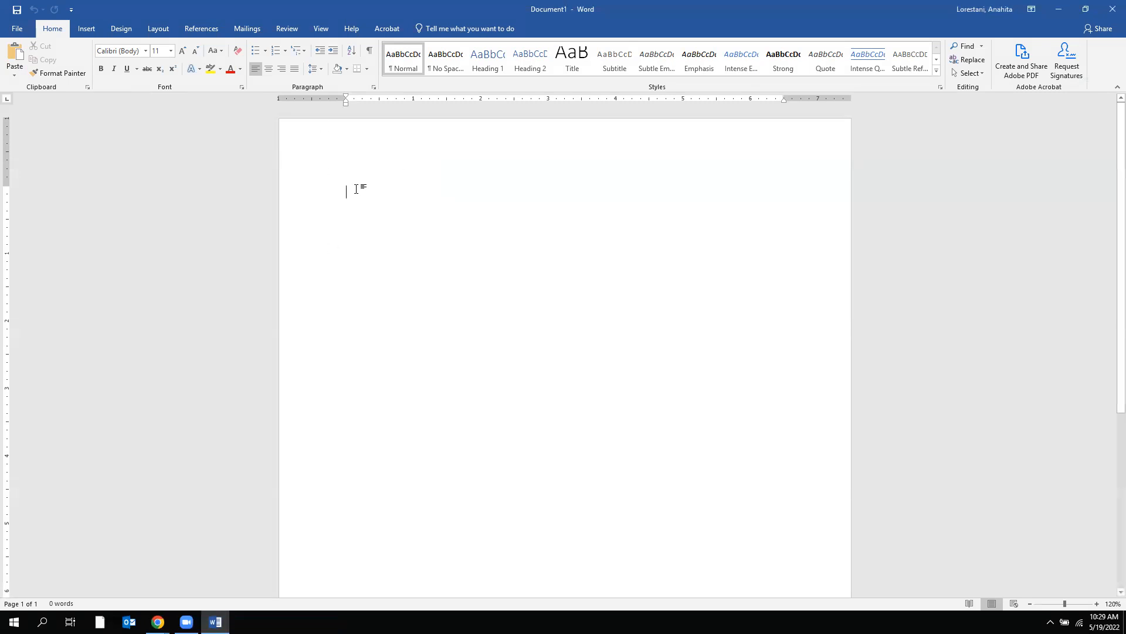
{"action": "left_click", "coordinate": [86, 31]}
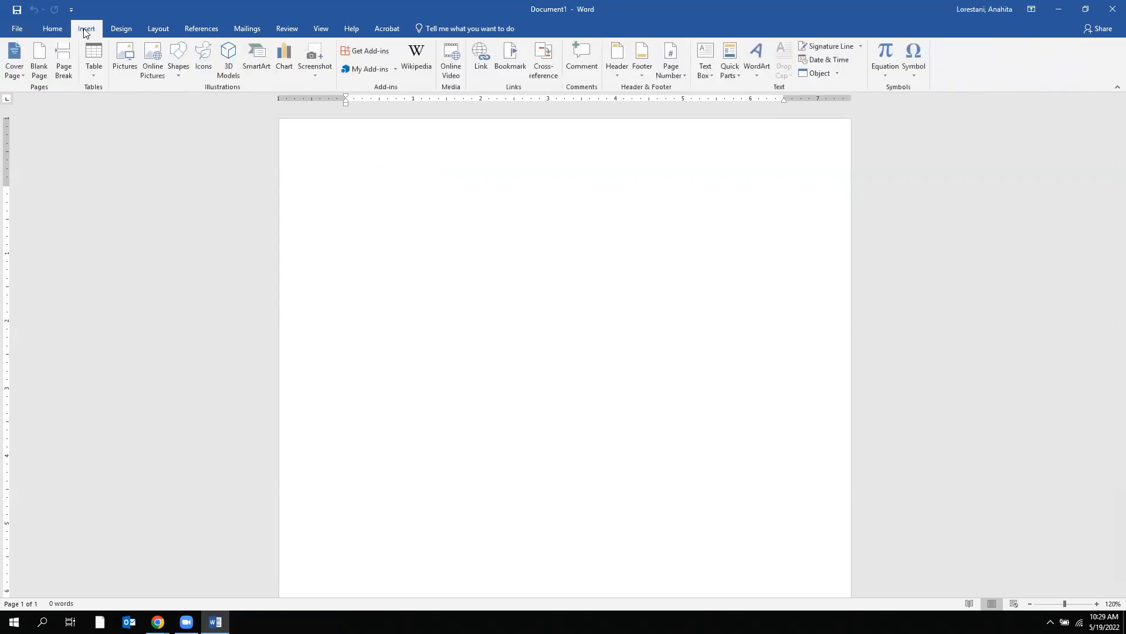
{"action": "left_click", "coordinate": [47, 30]}
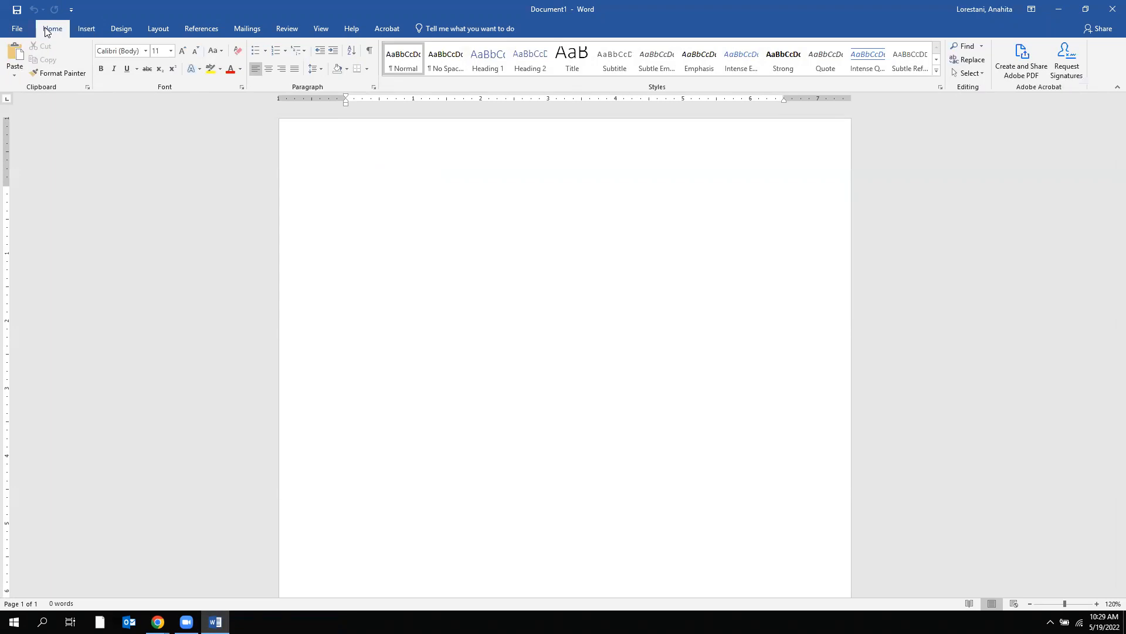
{"action": "type", "text": "23-"}
{"action": "key", "text": "Return"}
{"action": "type", "text": "+"}
{"action": "key", "text": "BackSpace"}
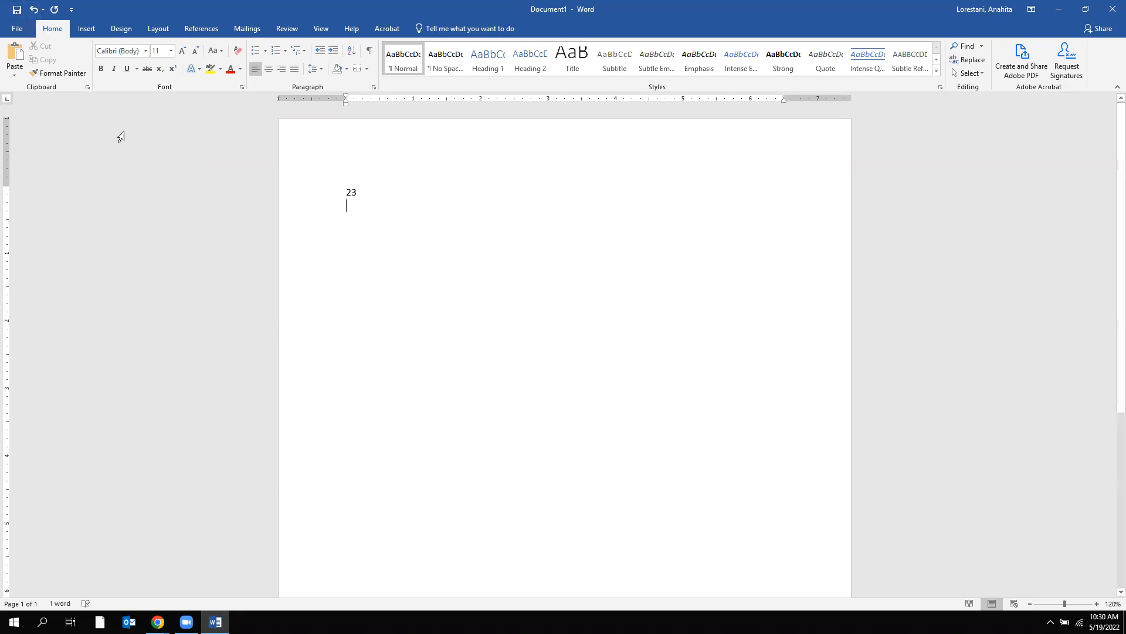
Step: Write an underlined +45 on the second line, indent 23 to align its digits above 45, and start a new line
{"action": "left_click", "coordinate": [126, 69]}
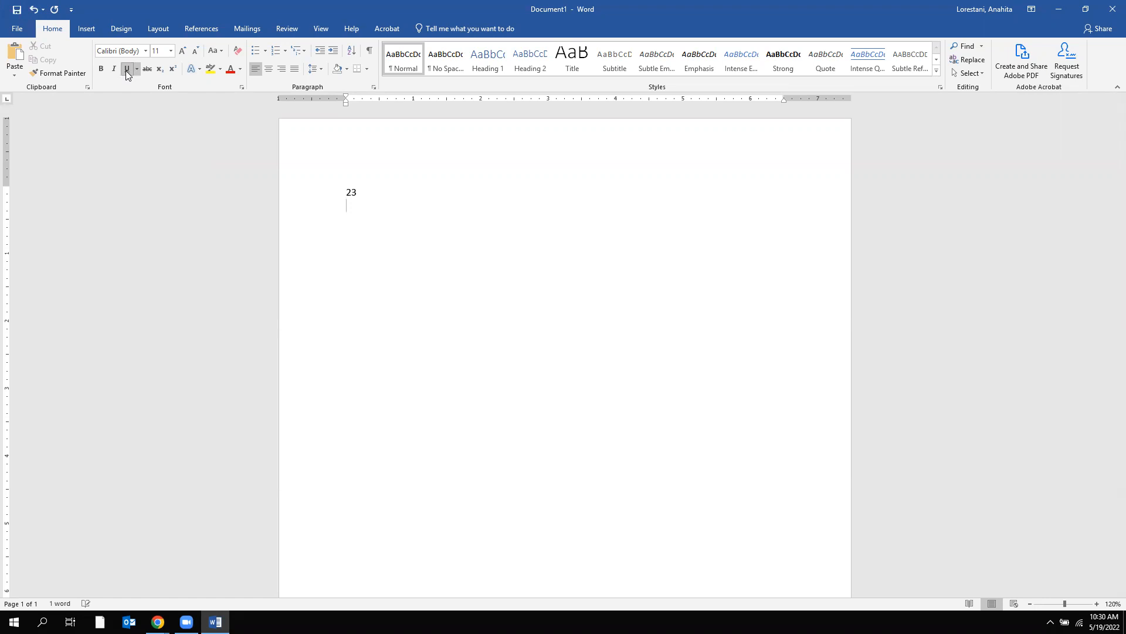
{"action": "type", "text": "+45"}
{"action": "left_click", "coordinate": [348, 190]}
{"action": "left_click", "coordinate": [383, 209]}
{"action": "key", "text": "Return"}
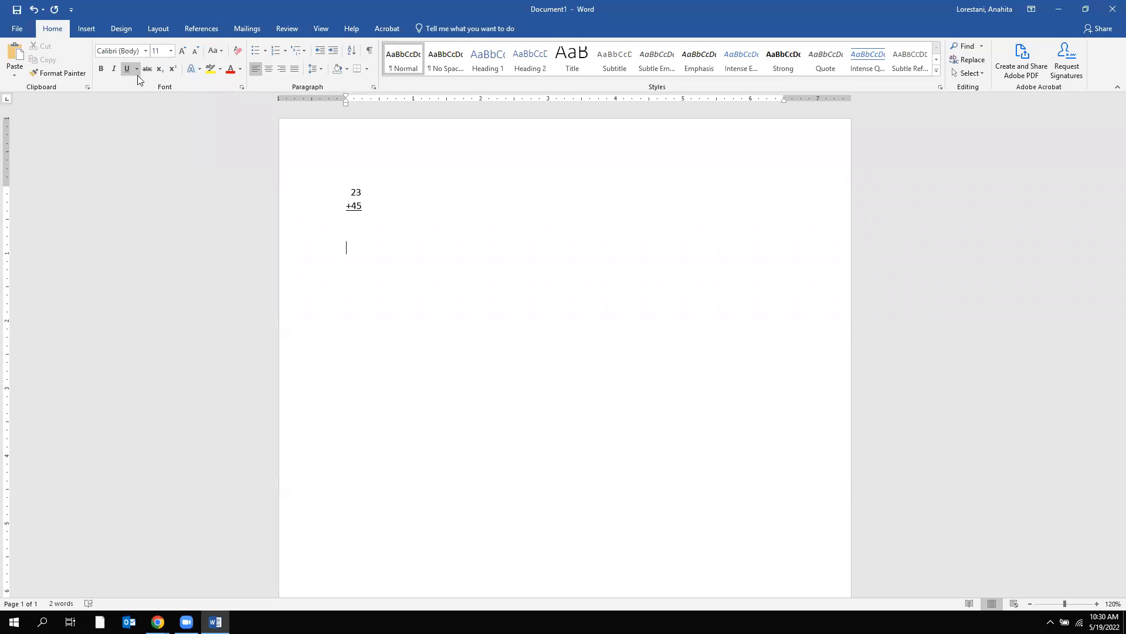
Step: Reduce the page's top margin to about 0.3 inch
{"action": "left_click", "coordinate": [87, 30]}
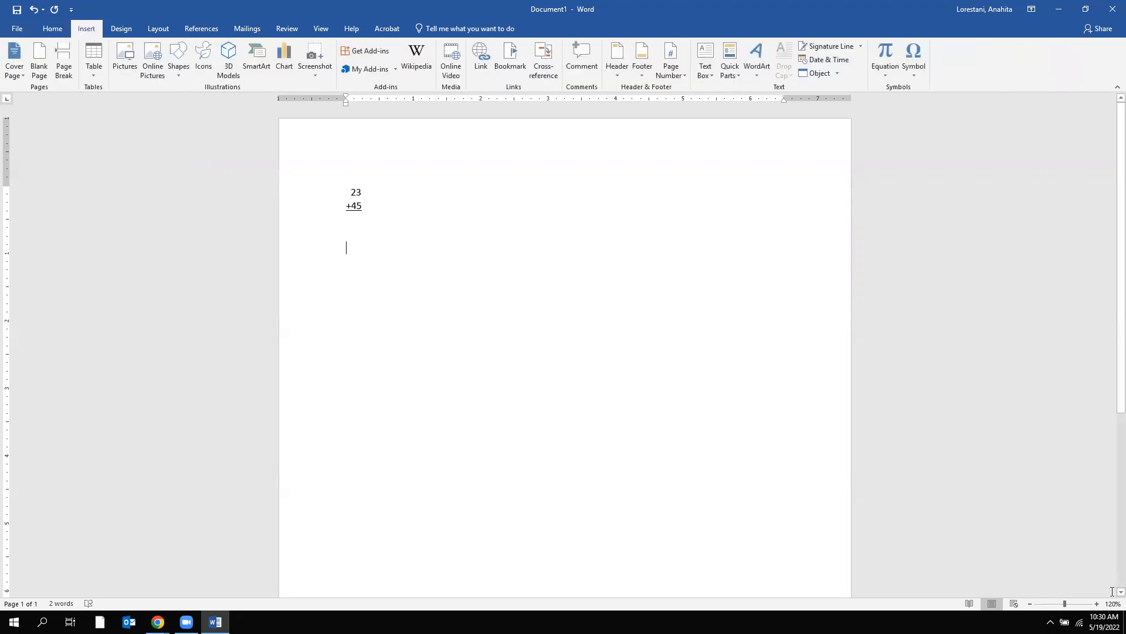
{"action": "left_click", "coordinate": [1093, 604]}
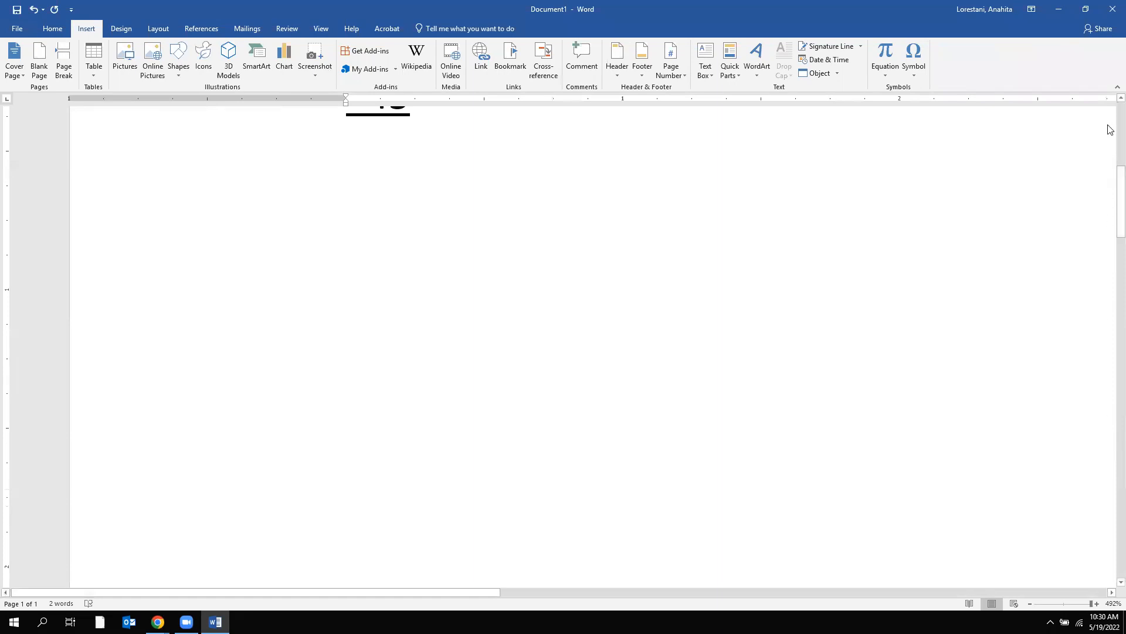
{"action": "scroll", "coordinate": [1111, 129], "scroll_direction": "up", "scroll_amount": 5}
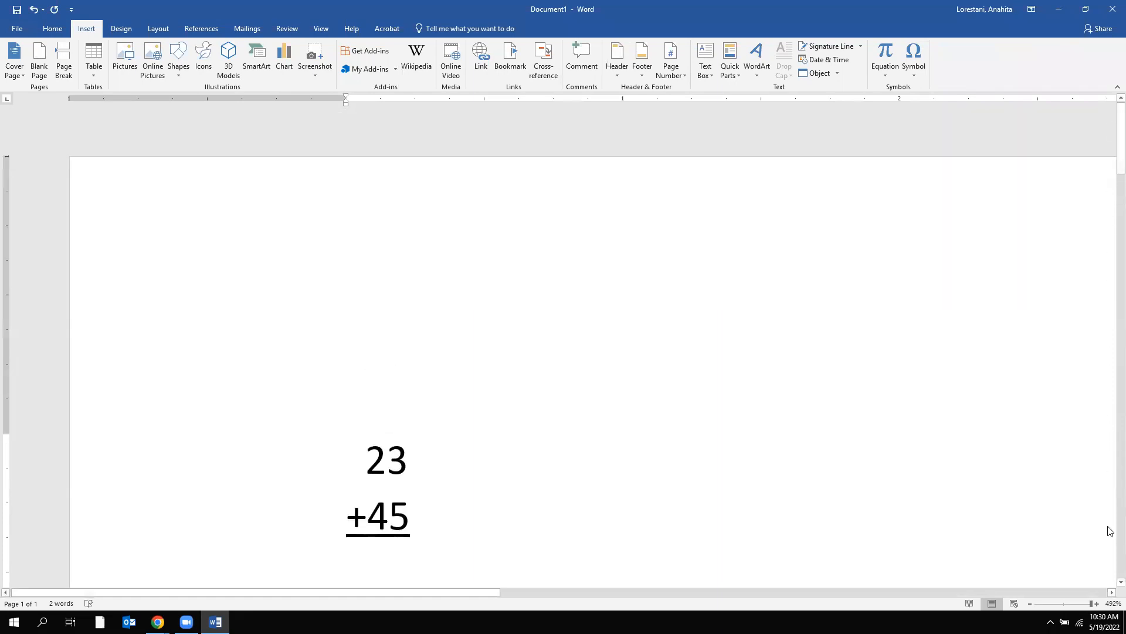
{"action": "left_click", "coordinate": [1121, 582]}
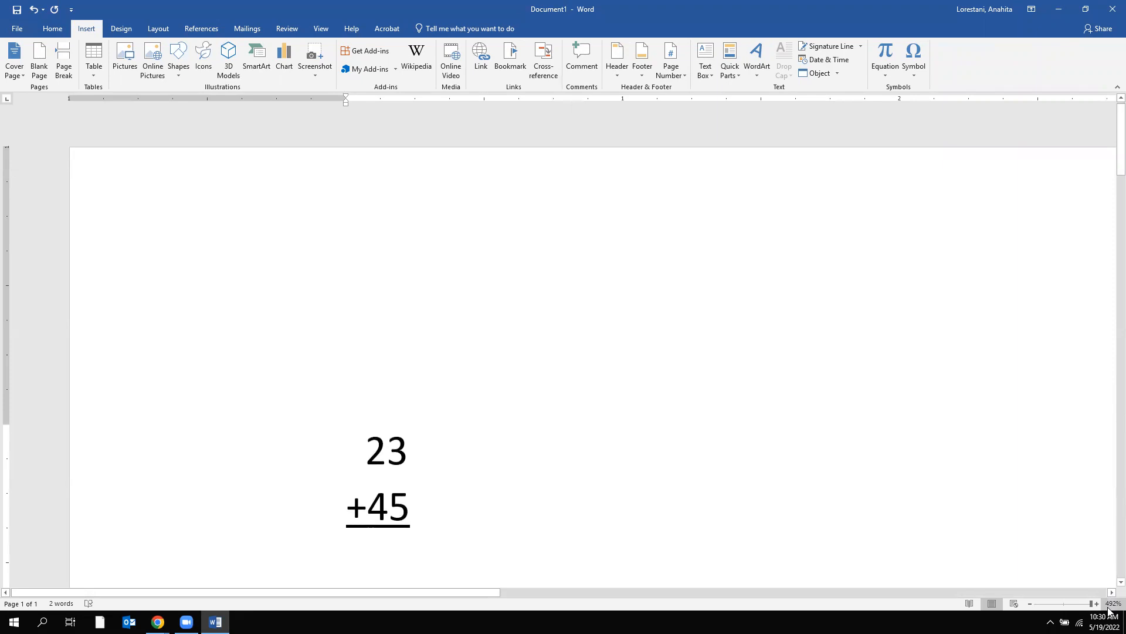
{"action": "left_click", "coordinate": [15, 337]}
{"action": "left_click_drag", "start_coordinate": [10, 425], "coordinate": [3, 237]}
{"action": "left_click", "coordinate": [488, 352]}
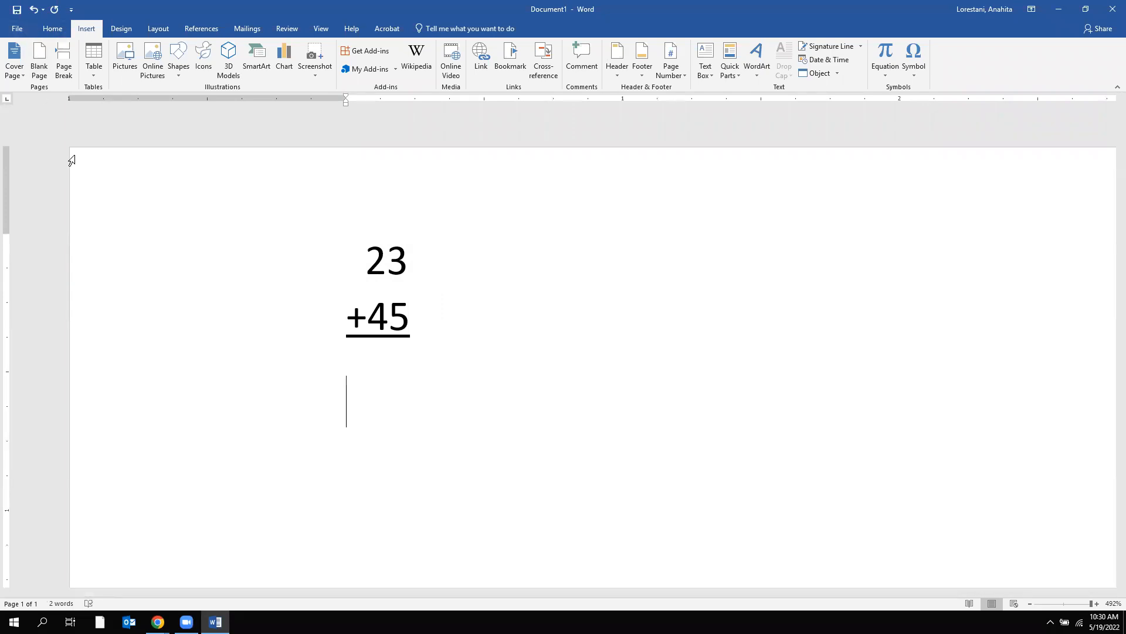
Step: Set the document zoom to 320%
{"action": "left_click", "coordinate": [1030, 604]}
{"action": "left_click", "coordinate": [1030, 604]}
{"action": "left_click", "coordinate": [1031, 604]}
{"action": "left_click", "coordinate": [1030, 603]}
{"action": "left_click", "coordinate": [1030, 604]}
{"action": "left_click", "coordinate": [1030, 604]}
{"action": "left_click", "coordinate": [1030, 604]}
{"action": "left_click", "coordinate": [1031, 604]}
{"action": "left_click", "coordinate": [1030, 604]}
{"action": "left_click", "coordinate": [1031, 604]}
{"action": "left_click", "coordinate": [1031, 604]}
{"action": "left_click", "coordinate": [1030, 604]}
{"action": "left_click", "coordinate": [1030, 604]}
{"action": "left_click", "coordinate": [1030, 603]}
{"action": "left_click", "coordinate": [1030, 603]}
{"action": "left_click", "coordinate": [1031, 603]}
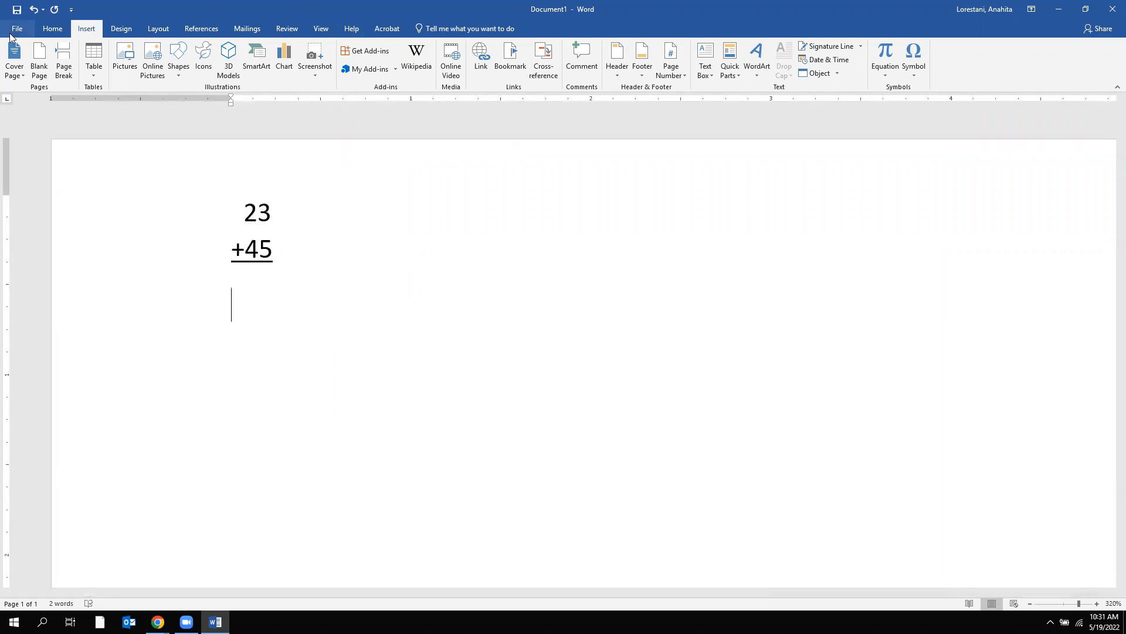
Step: Insert a new blank equation below the addition problem and add an empty superscript structure to it
{"action": "left_click", "coordinate": [887, 74]}
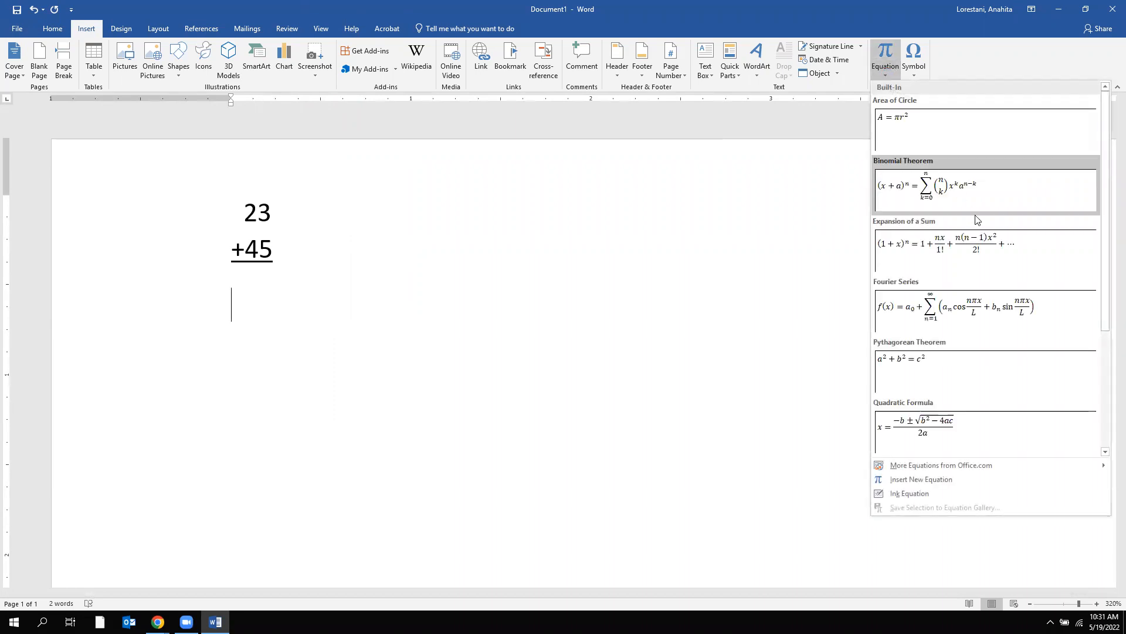
{"action": "left_click", "coordinate": [928, 481]}
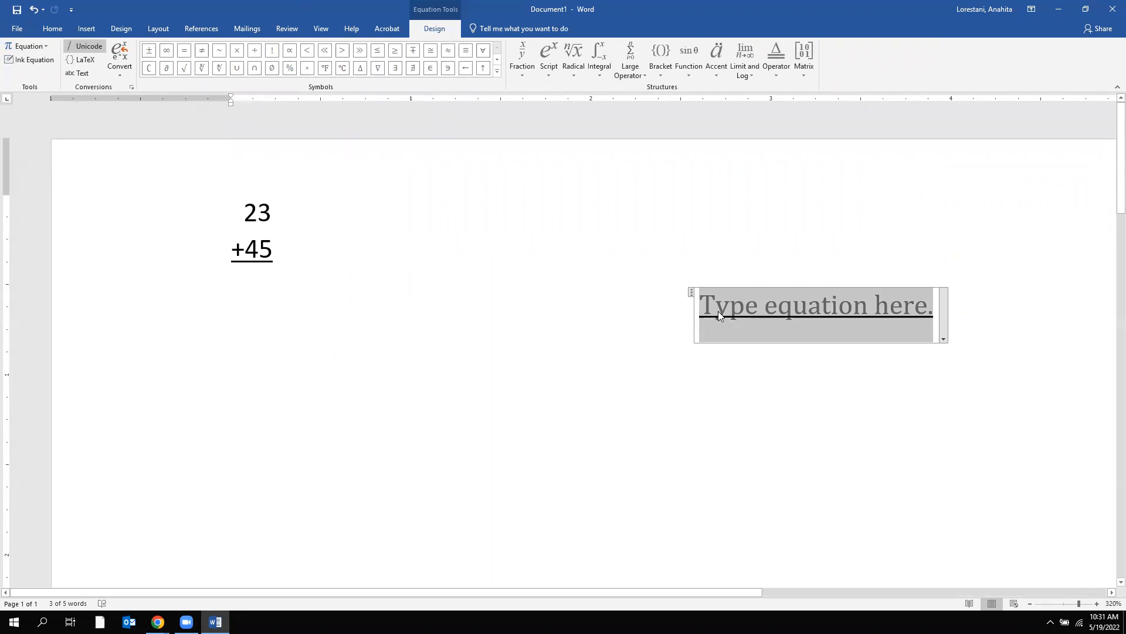
{"action": "left_click", "coordinate": [546, 63]}
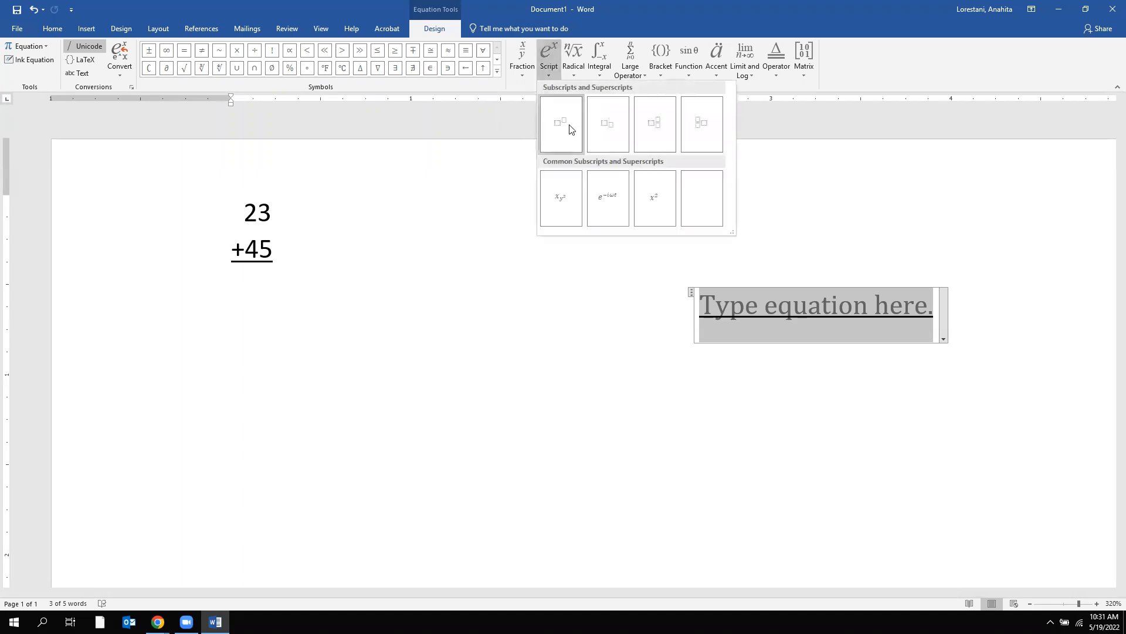
{"action": "left_click", "coordinate": [559, 136]}
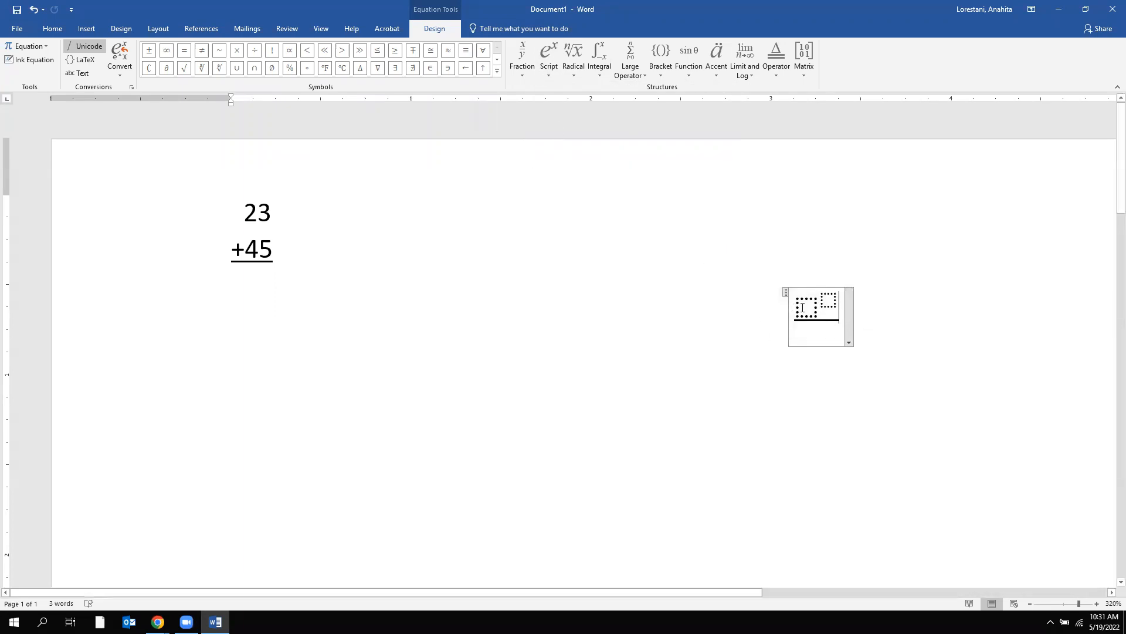
Step: Fill the superscript structure with base 2 and exponent 3
{"action": "left_click", "coordinate": [803, 308]}
{"action": "type", "text": "x"}
{"action": "key", "text": "BackSpace"}
{"action": "type", "text": "2"}
{"action": "key", "text": "Right"}
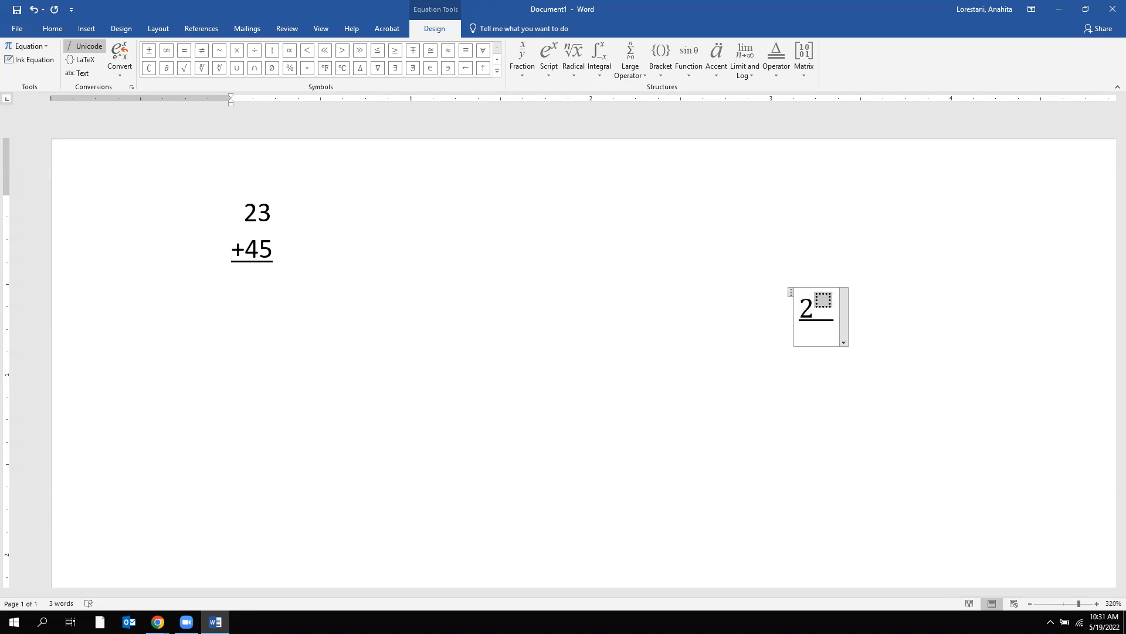
{"action": "type", "text": "3"}
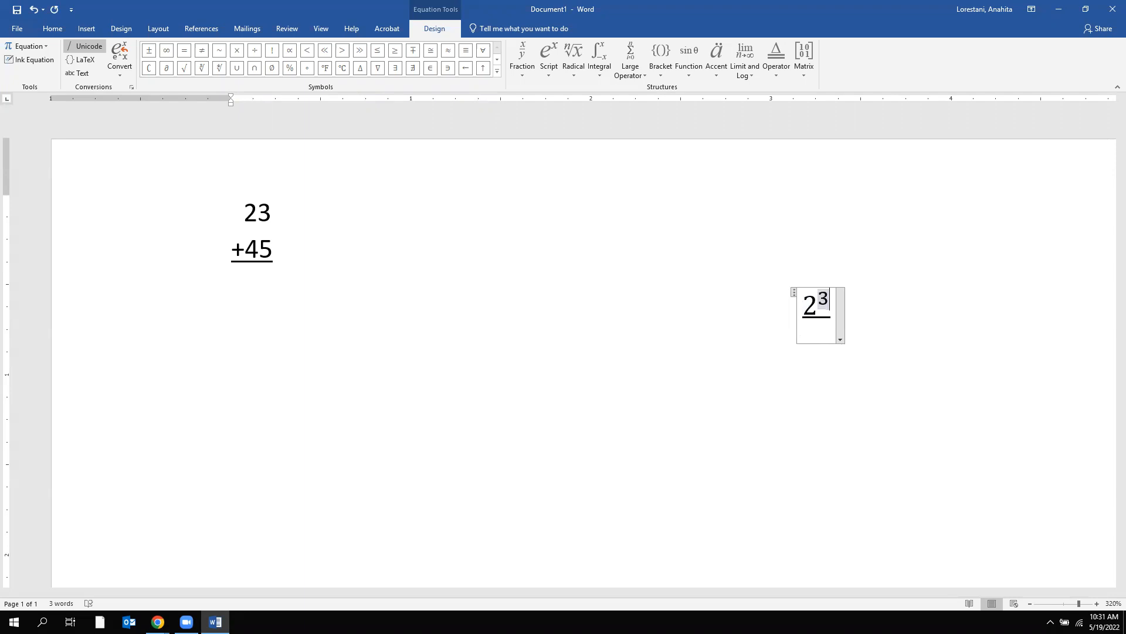
Step: Remove the underline from the 2³ equation
{"action": "left_click", "coordinate": [829, 319]}
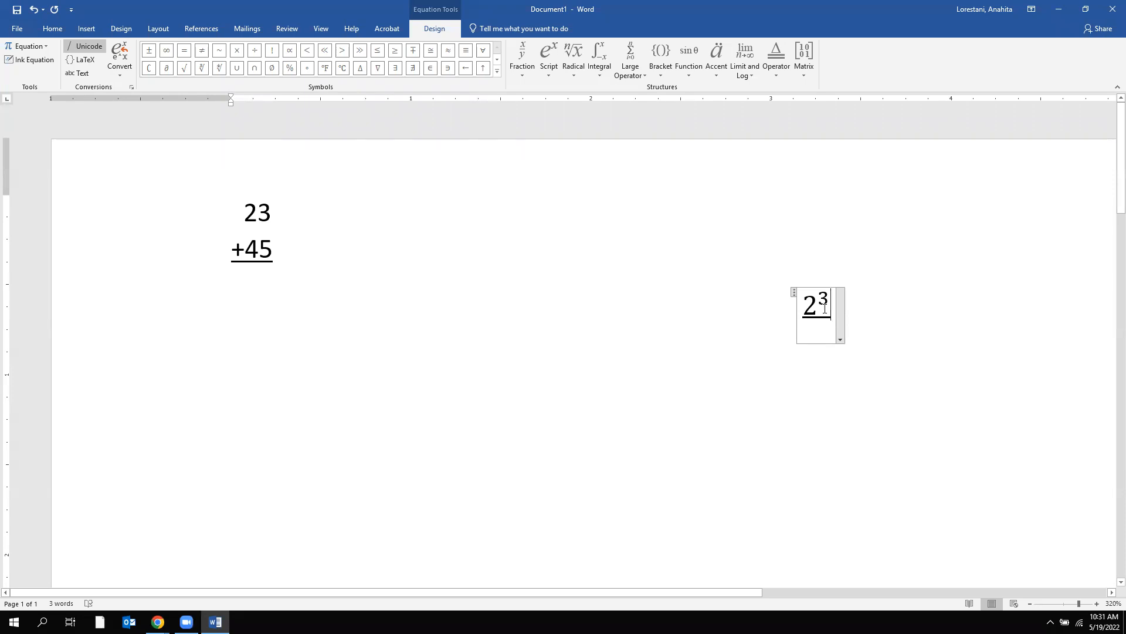
{"action": "left_click_drag", "start_coordinate": [826, 309], "coordinate": [805, 313]}
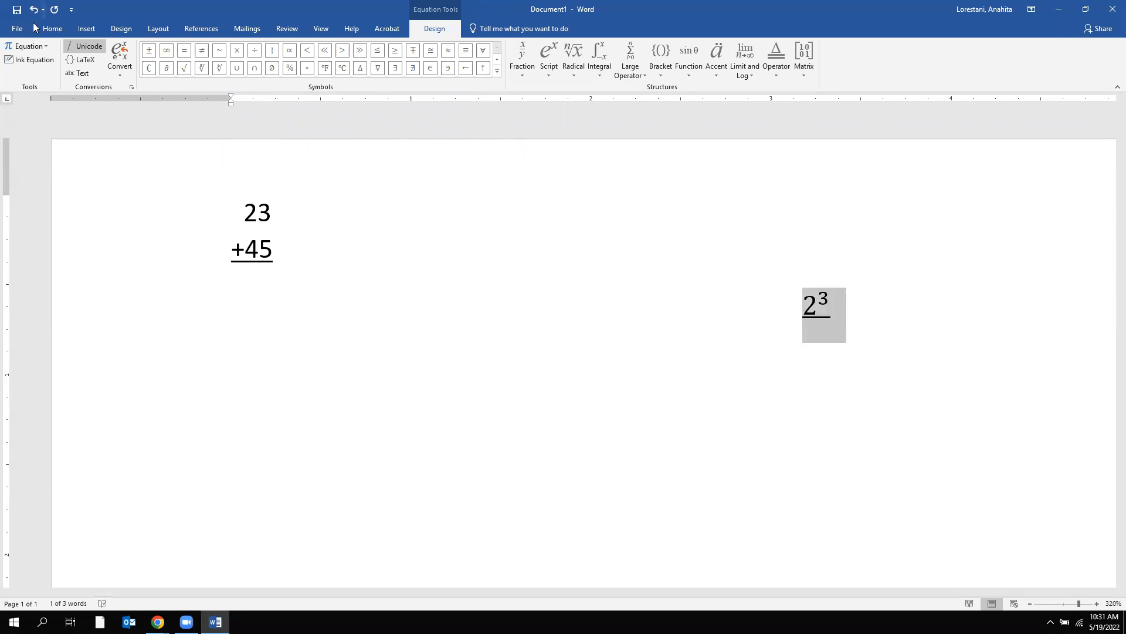
{"action": "left_click", "coordinate": [52, 29]}
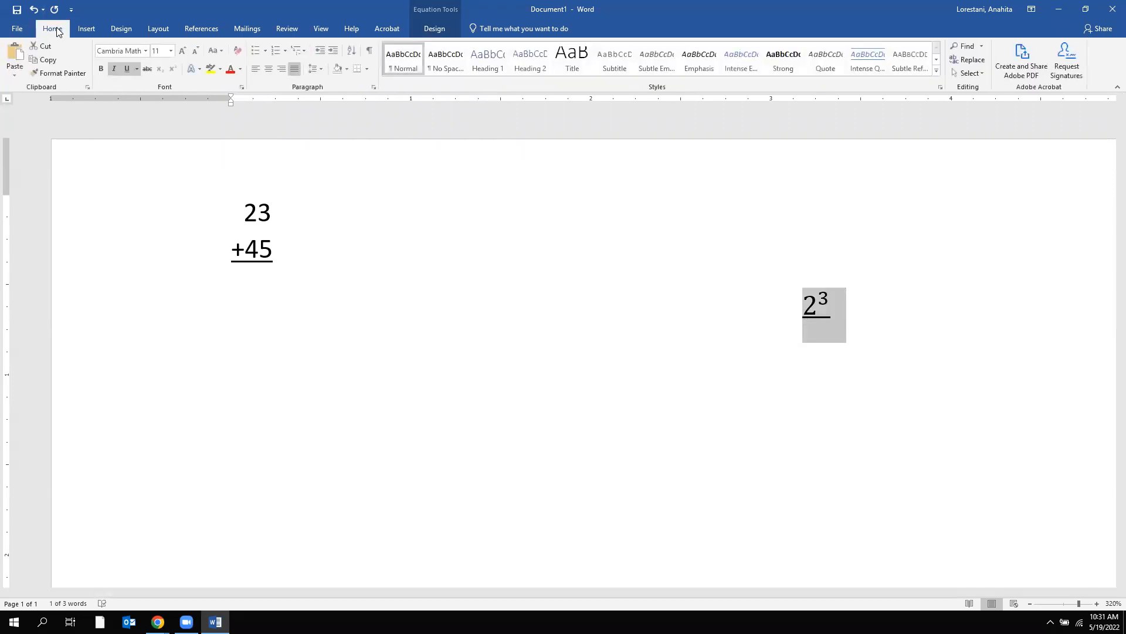
{"action": "left_click", "coordinate": [122, 71]}
{"action": "left_click", "coordinate": [126, 67]}
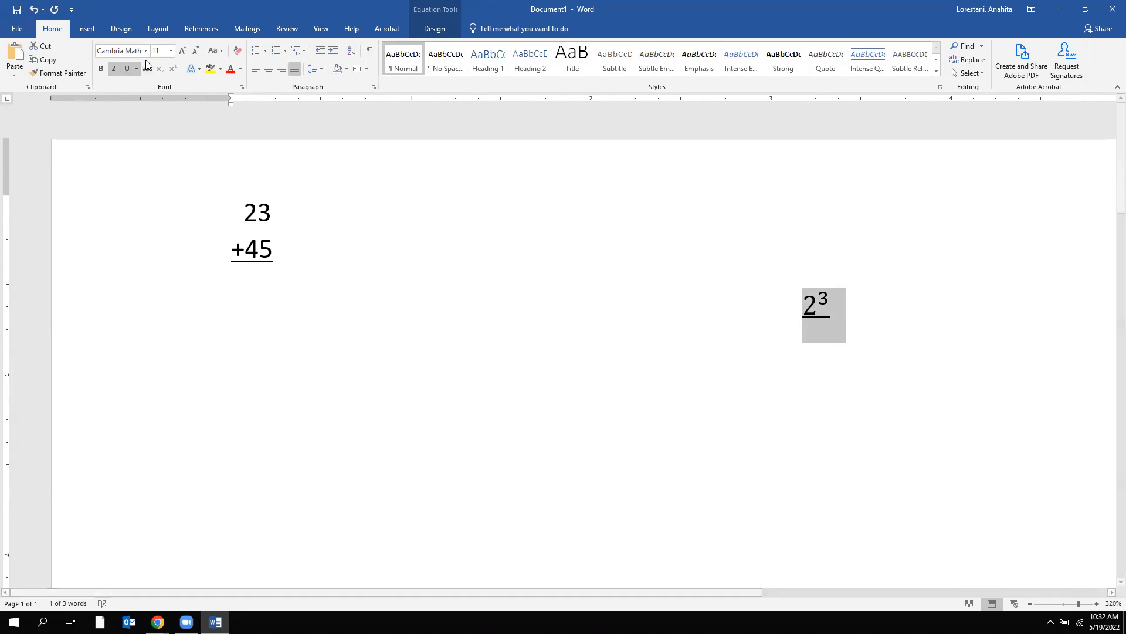
{"action": "left_click", "coordinate": [130, 66]}
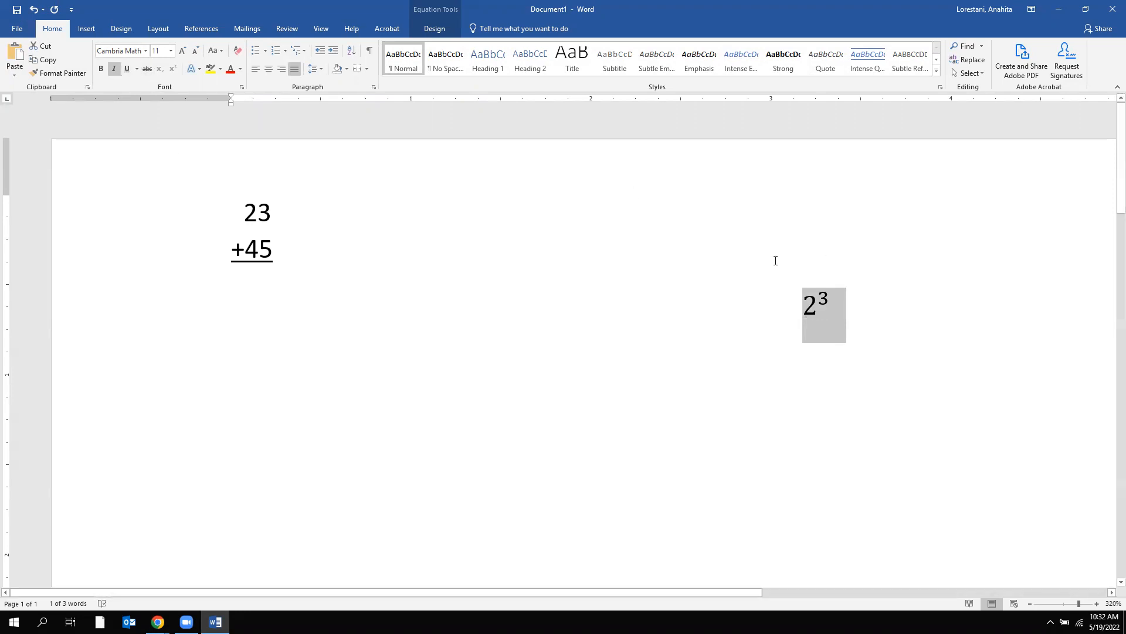
Step: Extend the equation after 2³ with + (9 − 5)
{"action": "left_click", "coordinate": [430, 36]}
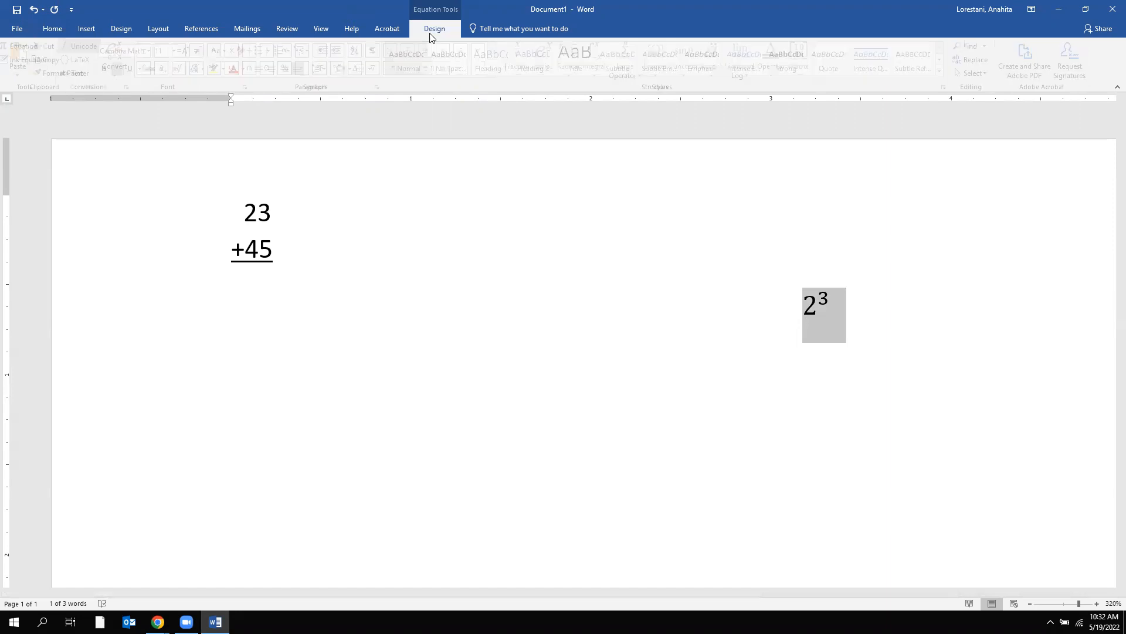
{"action": "left_click", "coordinate": [838, 311]}
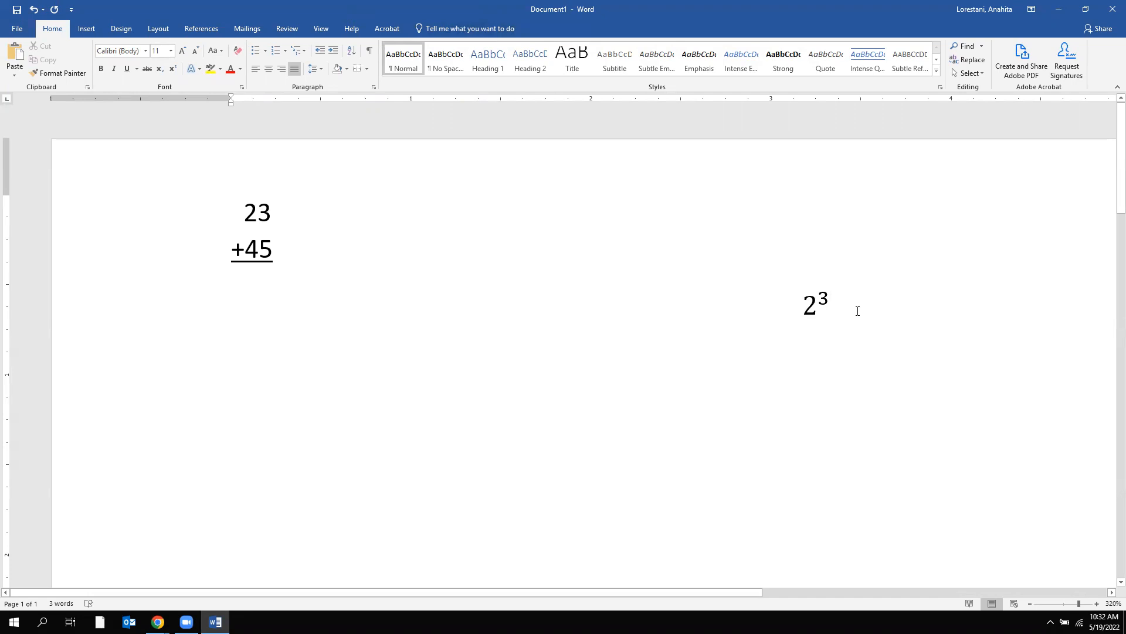
{"action": "left_click", "coordinate": [857, 311]}
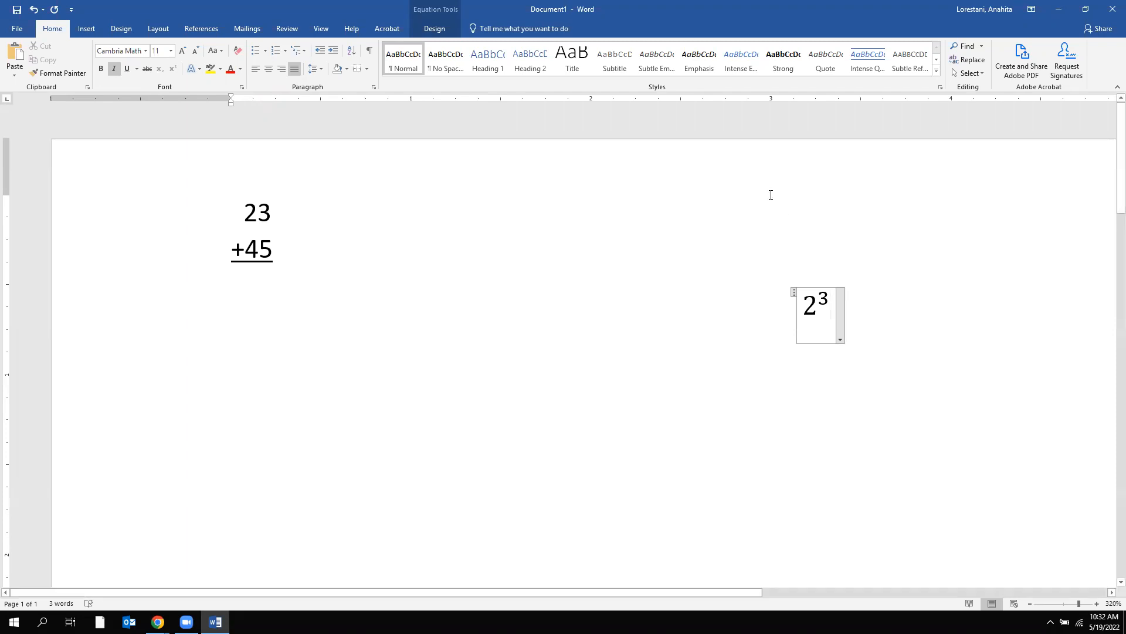
{"action": "left_click", "coordinate": [435, 30]}
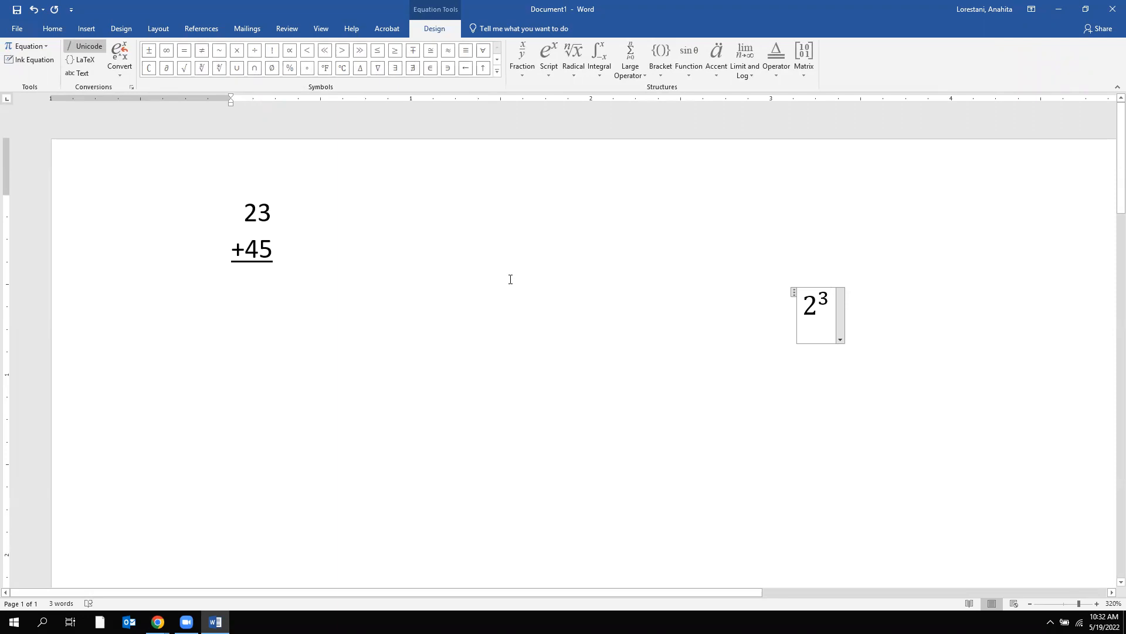
{"action": "type", "text": "+"}
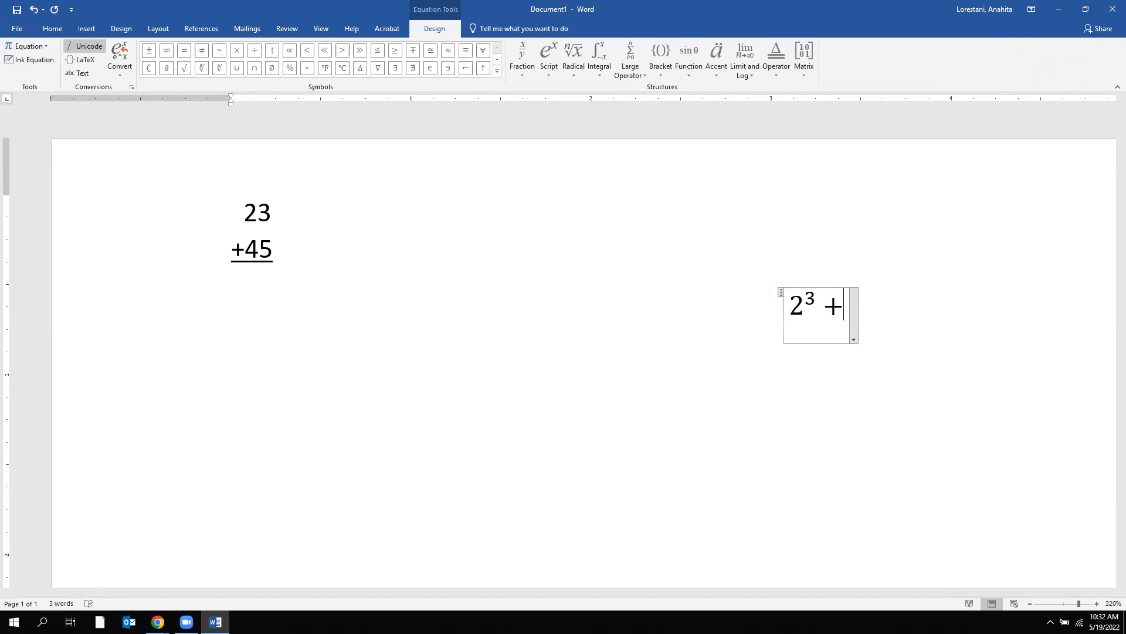
{"action": "type", "text": "("}
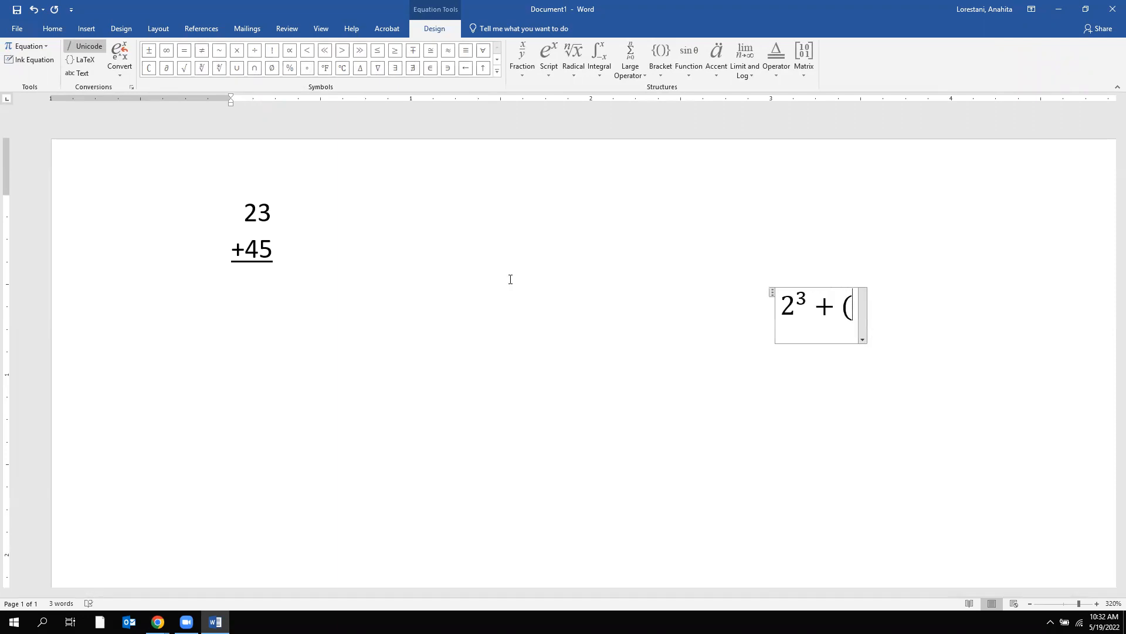
{"action": "type", "text": "9"}
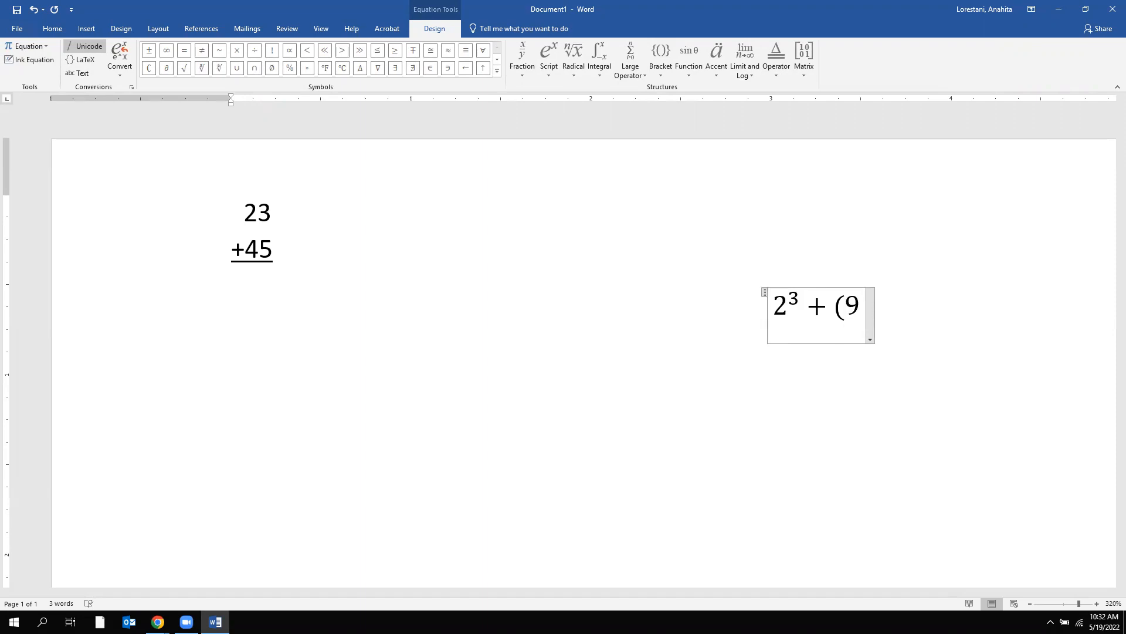
{"action": "type", "text": "-"}
{"action": "type", "text": "5"}
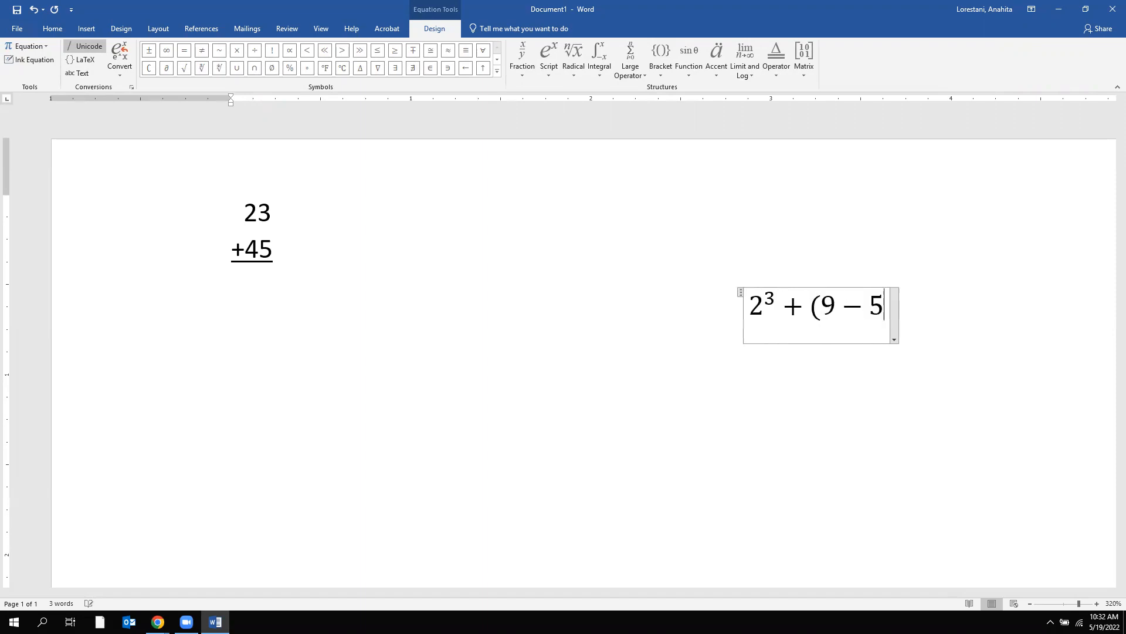
{"action": "type", "text": ")"}
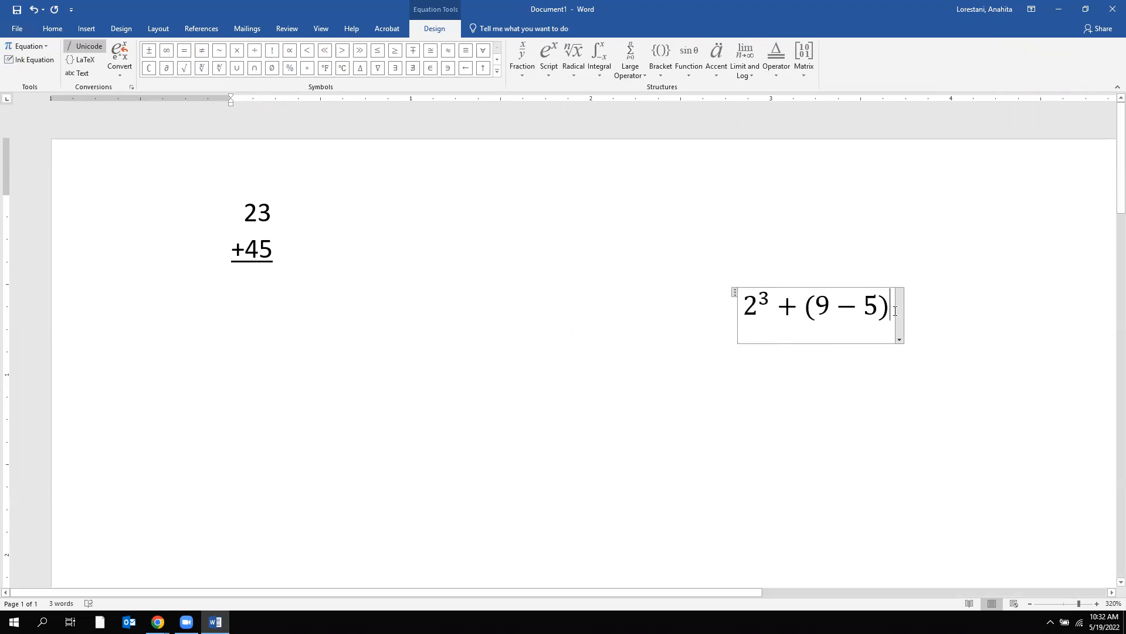
Step: Enclose the (9 − 5) part of the equation in absolute value bars
{"action": "left_click_drag", "start_coordinate": [889, 309], "coordinate": [807, 309]}
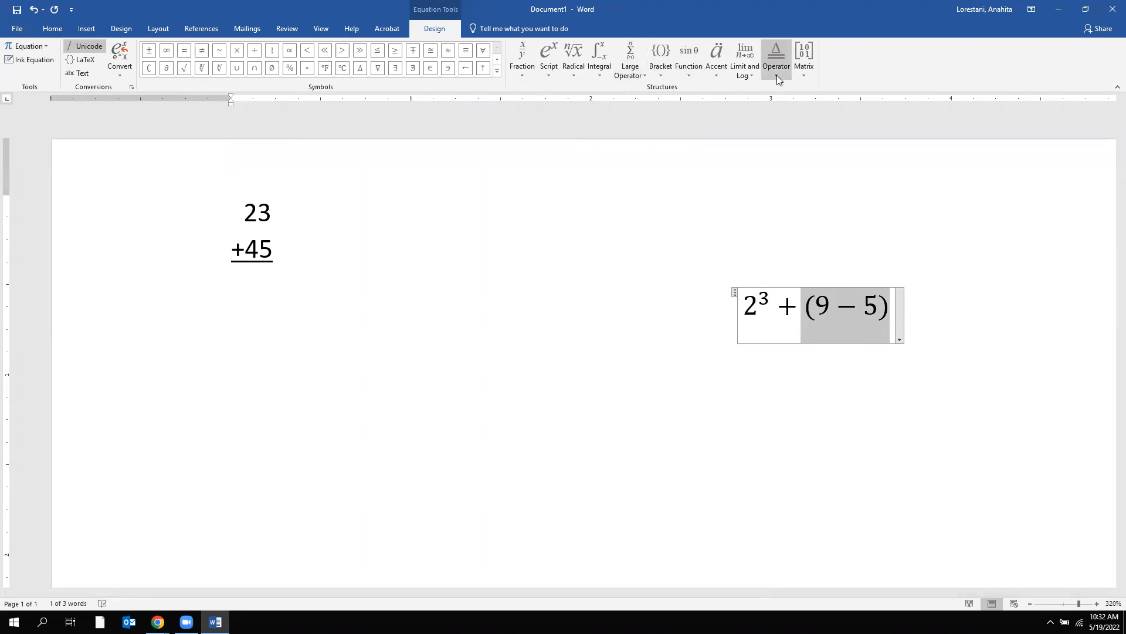
{"action": "left_click", "coordinate": [661, 74]}
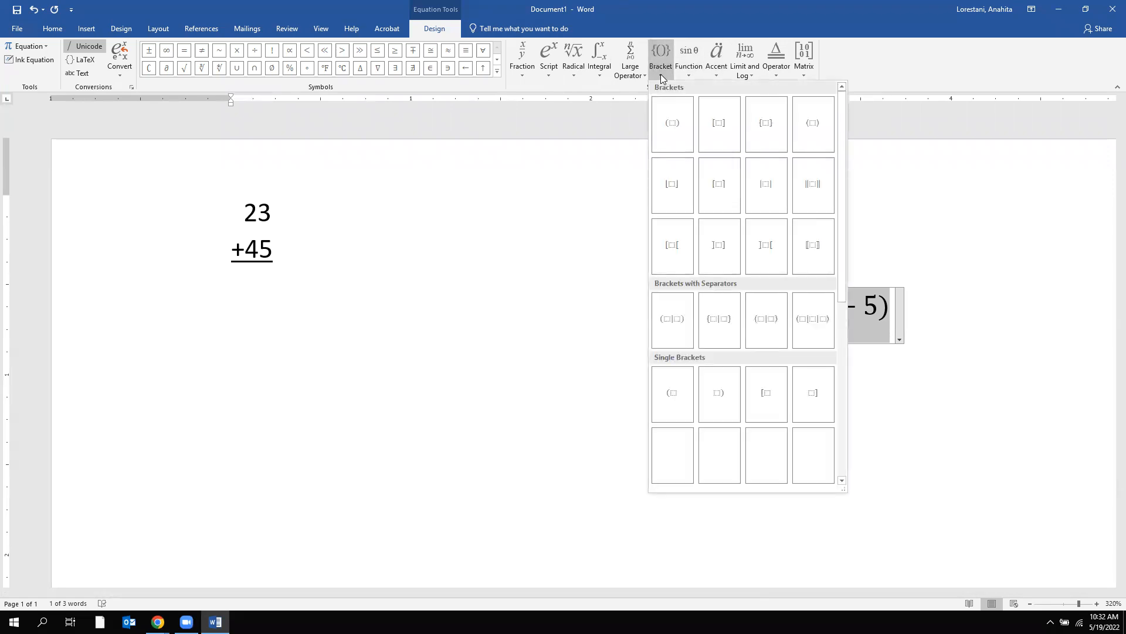
{"action": "left_click", "coordinate": [766, 184]}
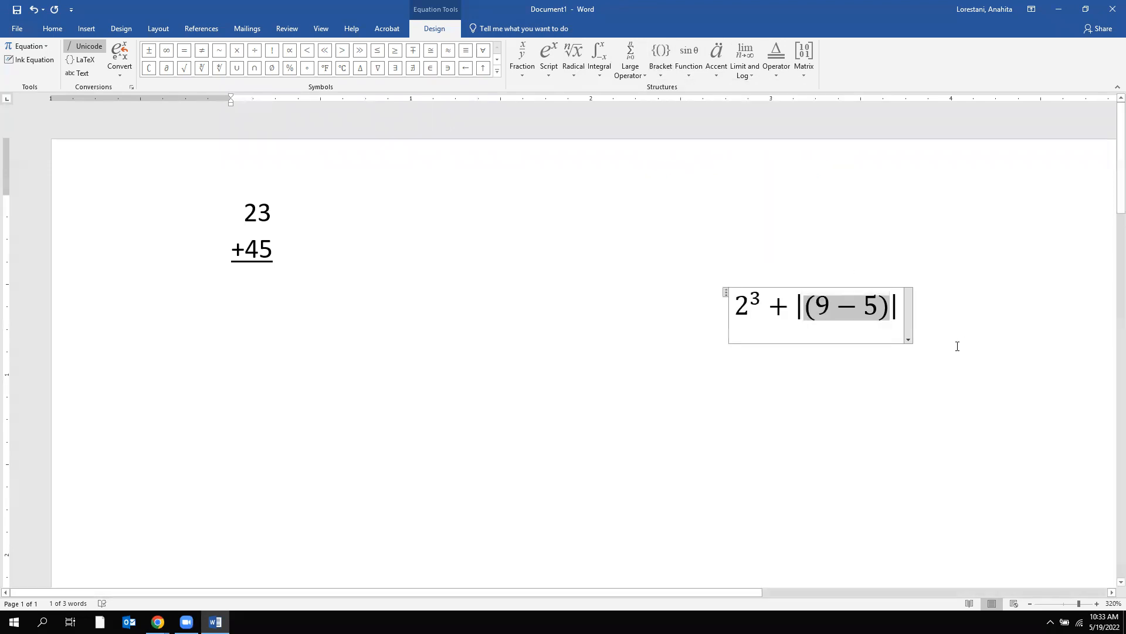
Step: Remove the parentheses around 9 − 5 inside the absolute value bars and place the cursor after the closing bar
{"action": "left_click", "coordinate": [816, 301]}
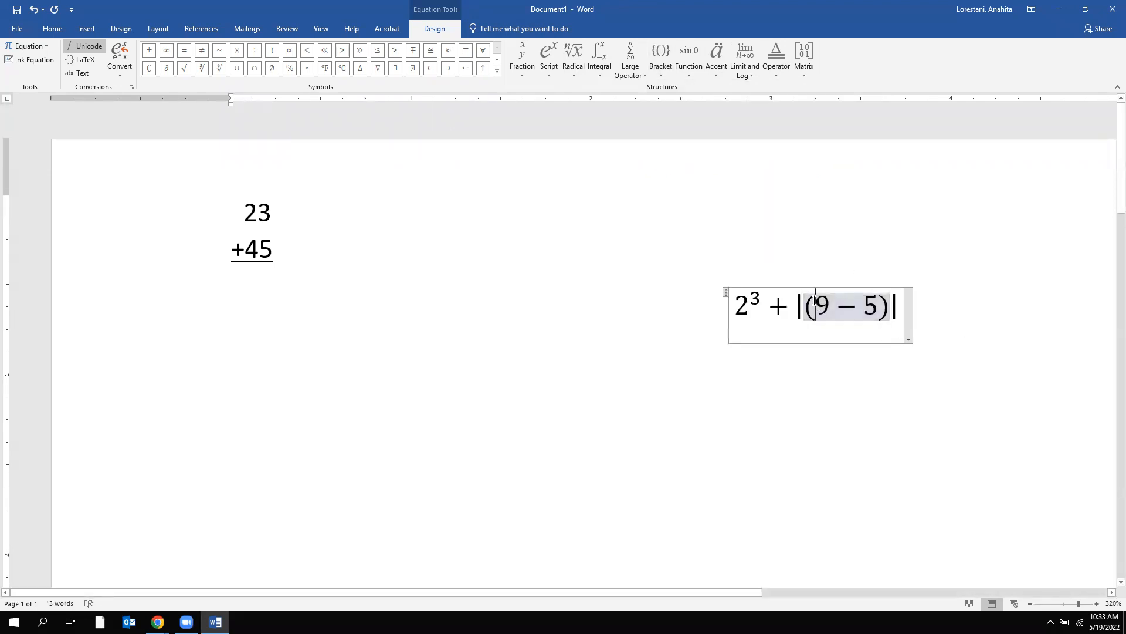
{"action": "key", "text": "BackSpace"}
{"action": "left_click", "coordinate": [874, 301]}
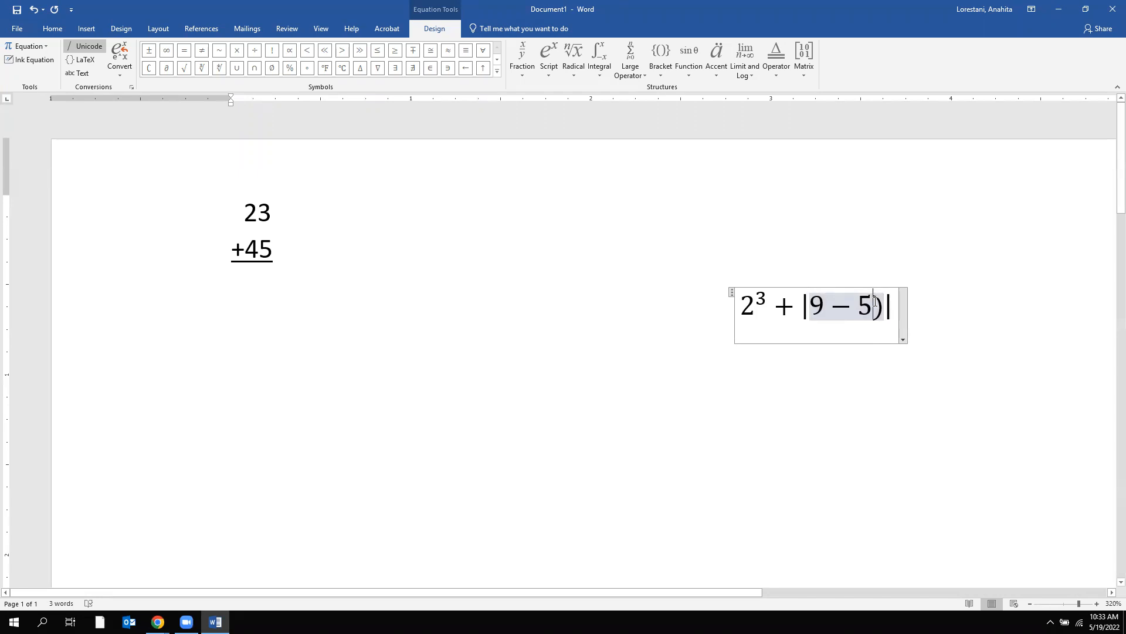
{"action": "key", "text": "Delete"}
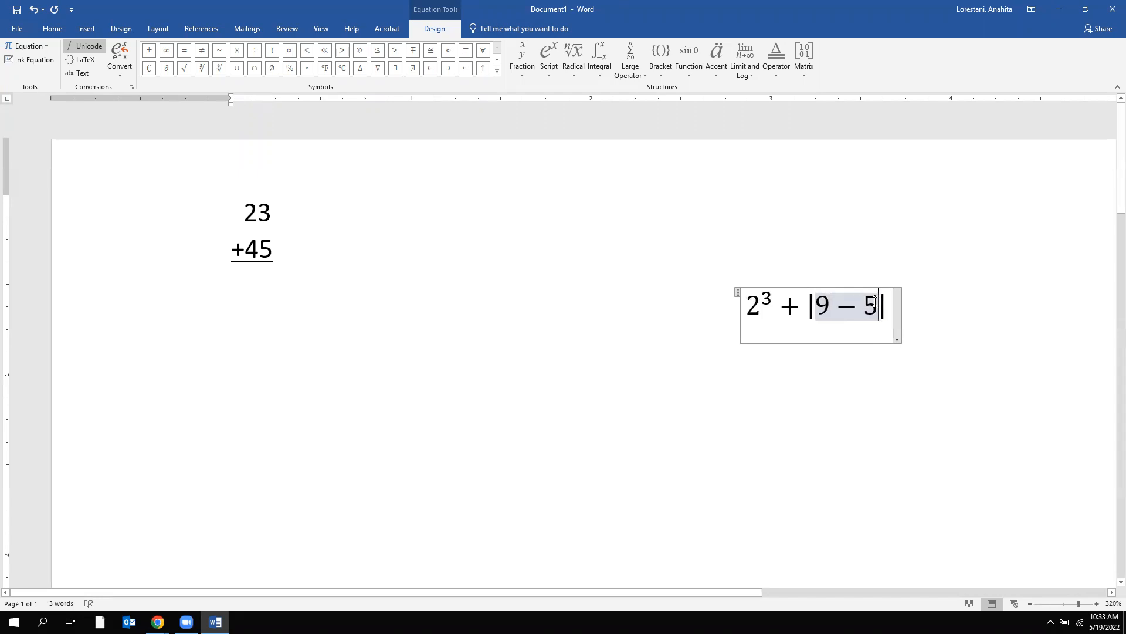
{"action": "left_click", "coordinate": [661, 72]}
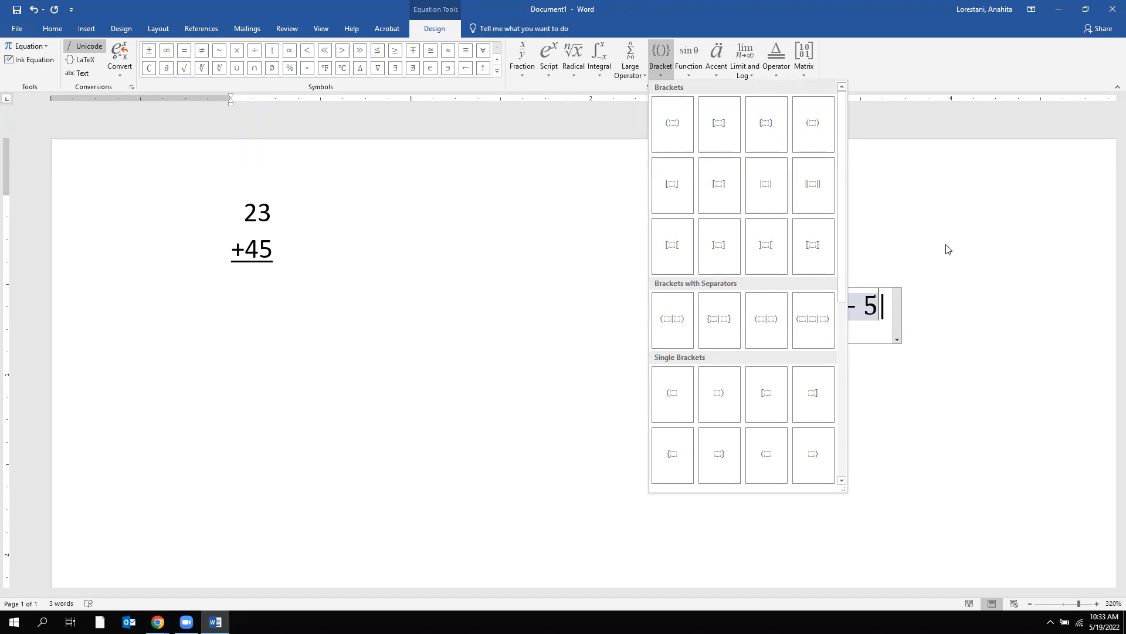
{"action": "left_click", "coordinate": [893, 315]}
{"action": "left_click", "coordinate": [887, 311]}
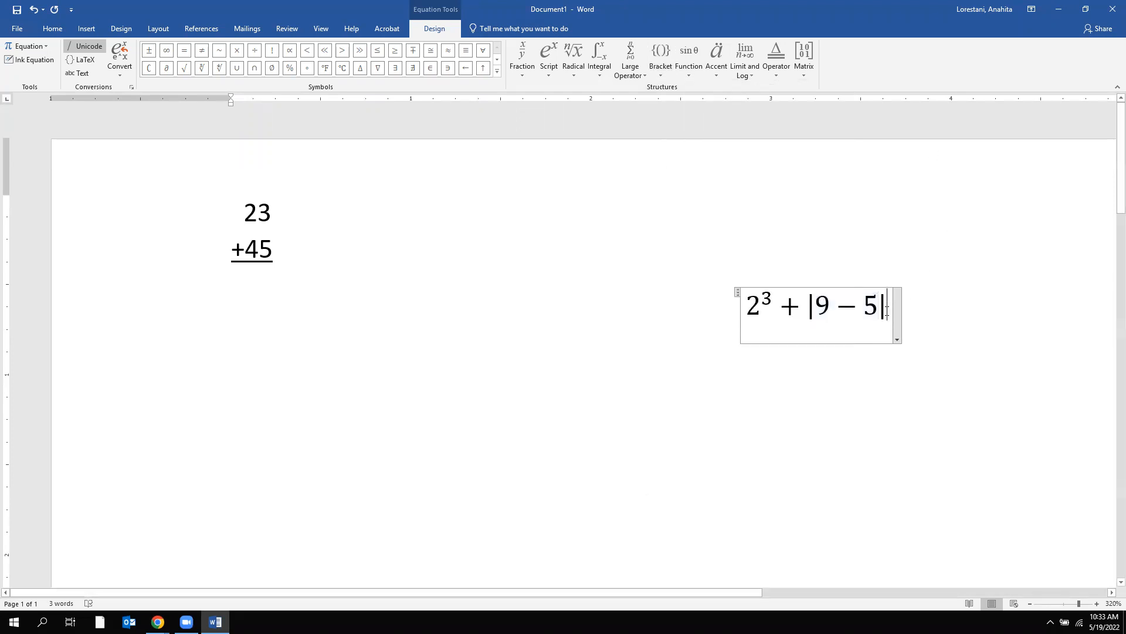
{"action": "type", "text": "n"}
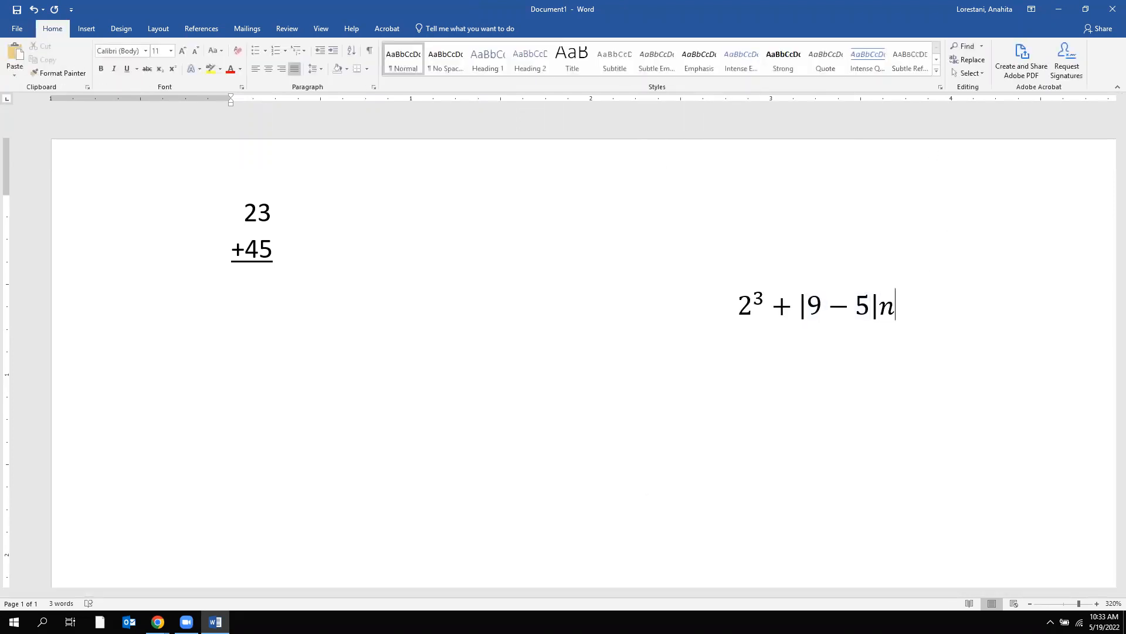
{"action": "key", "text": "BackSpace"}
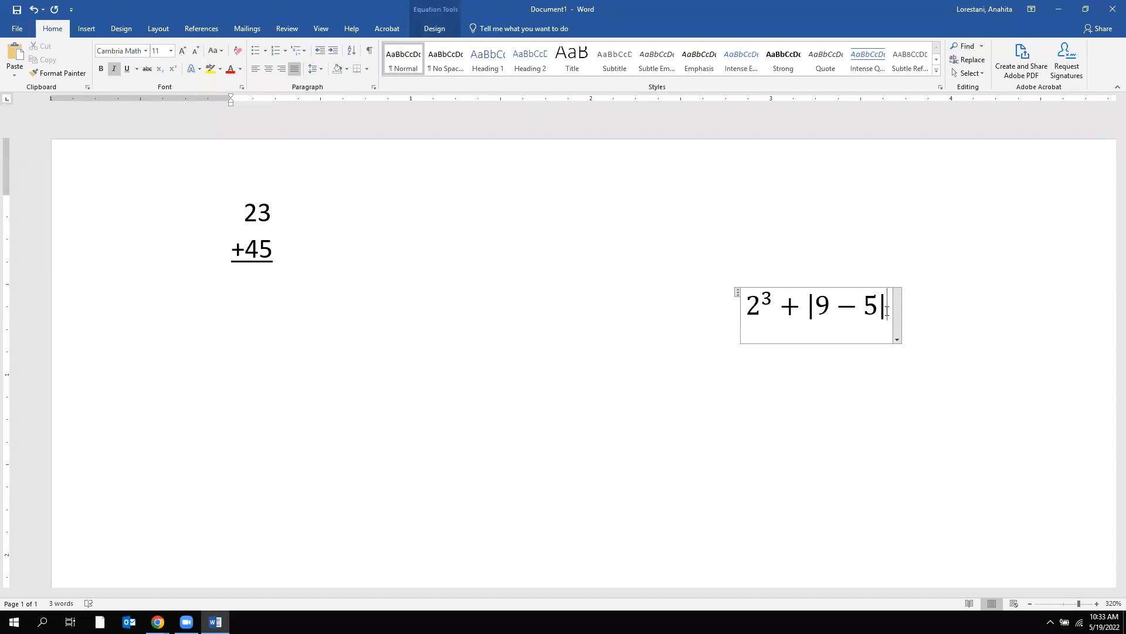
{"action": "type", "text": "+"}
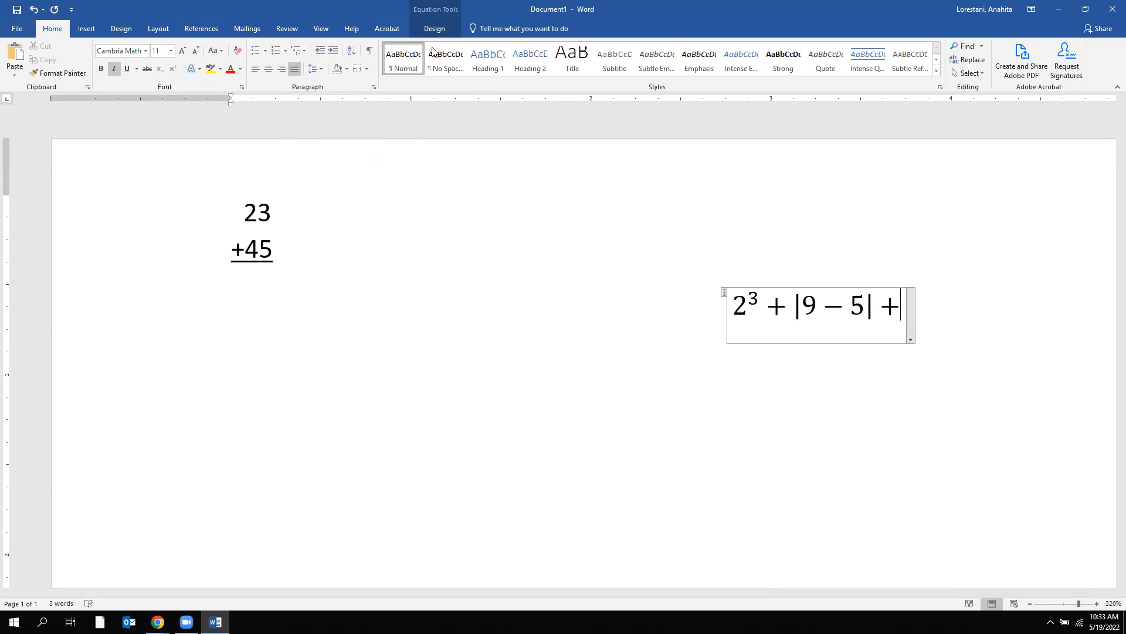
{"action": "left_click", "coordinate": [434, 29]}
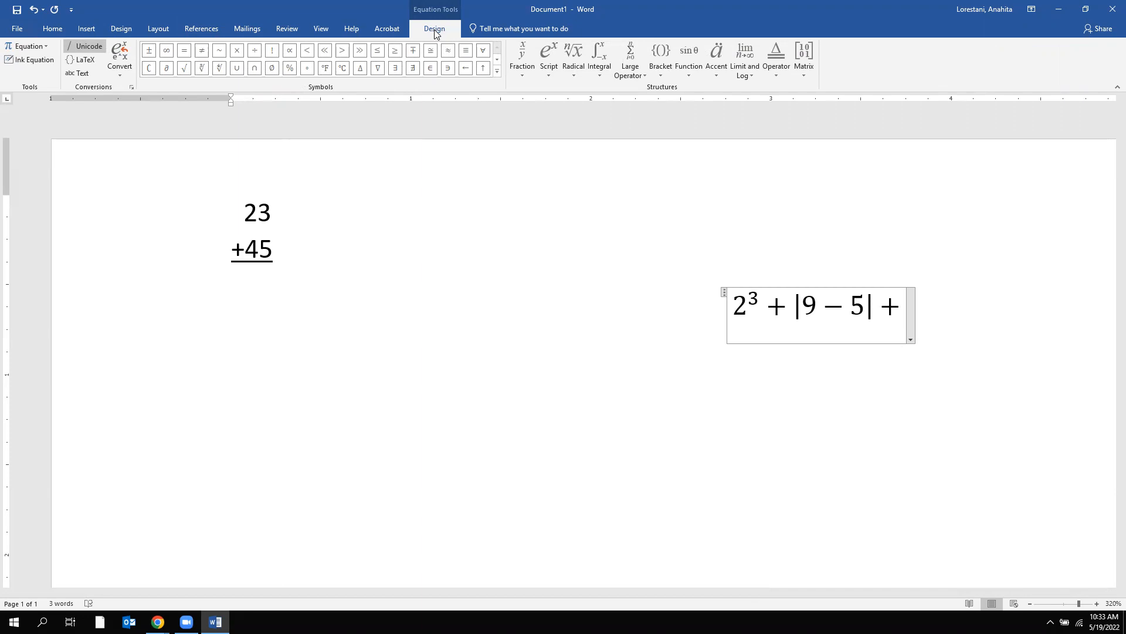
{"action": "key", "text": "BackSpace"}
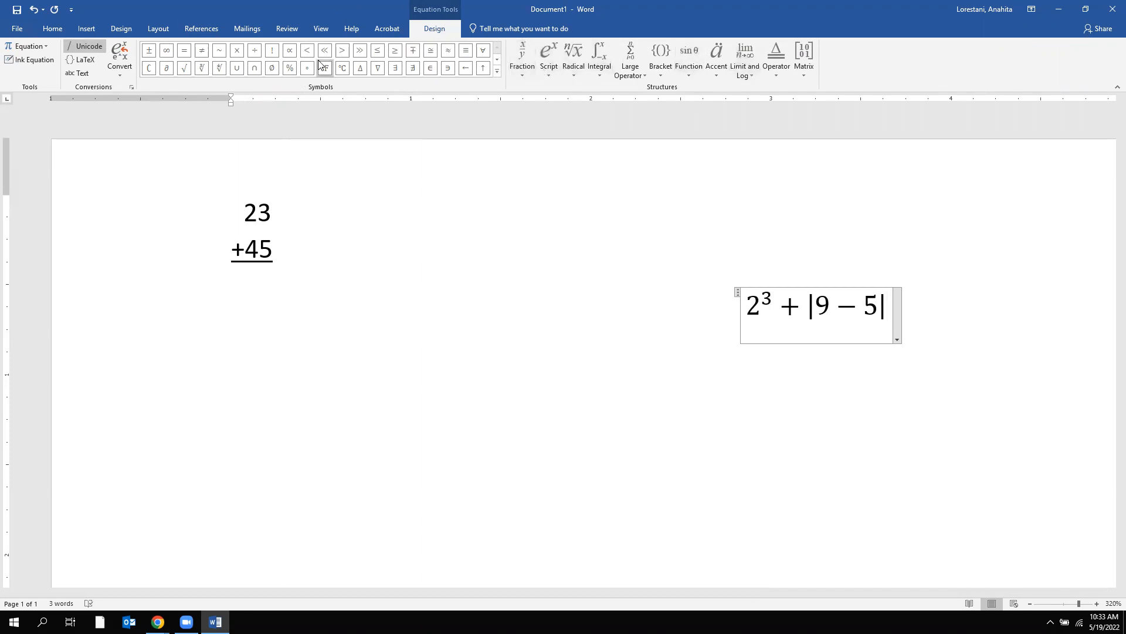
Step: Append ÷ 4 to the equation after the absolute value, using the division sign from the Basic Math symbols
{"action": "left_click", "coordinate": [498, 71]}
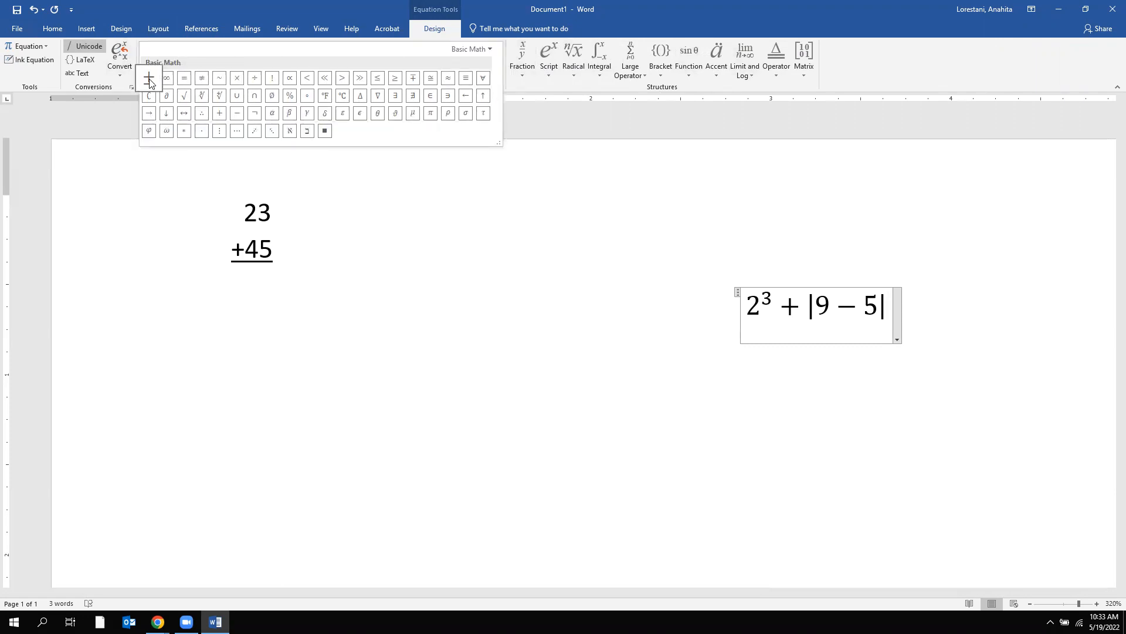
{"action": "left_click", "coordinate": [256, 78]}
{"action": "type", "text": "4"}
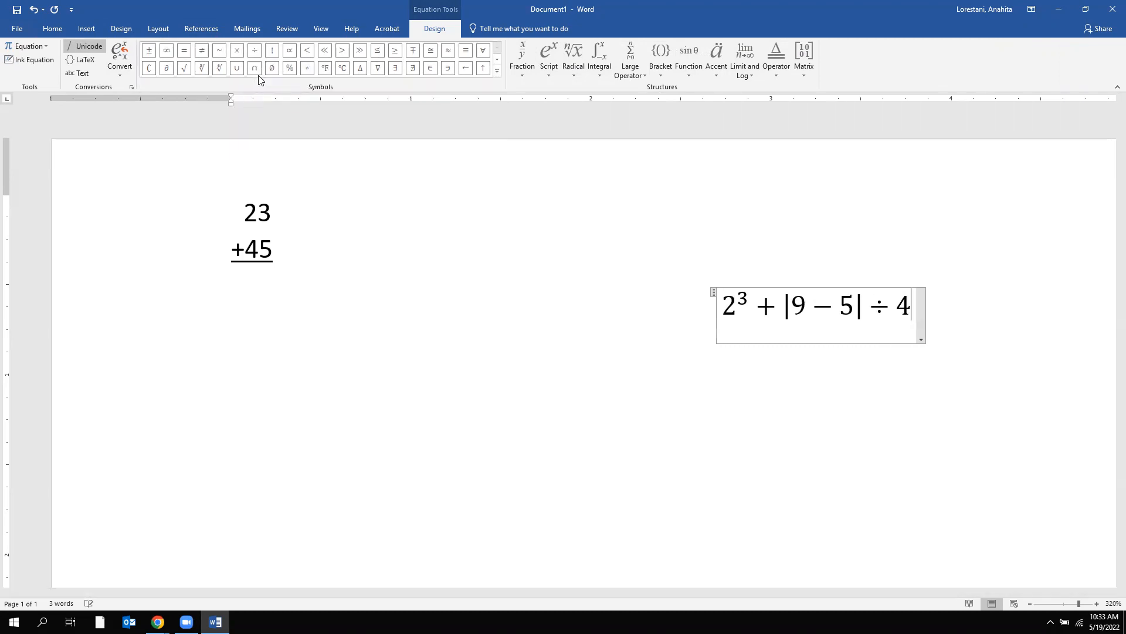
{"action": "left_click", "coordinate": [947, 312]}
{"action": "key", "text": "Return"}
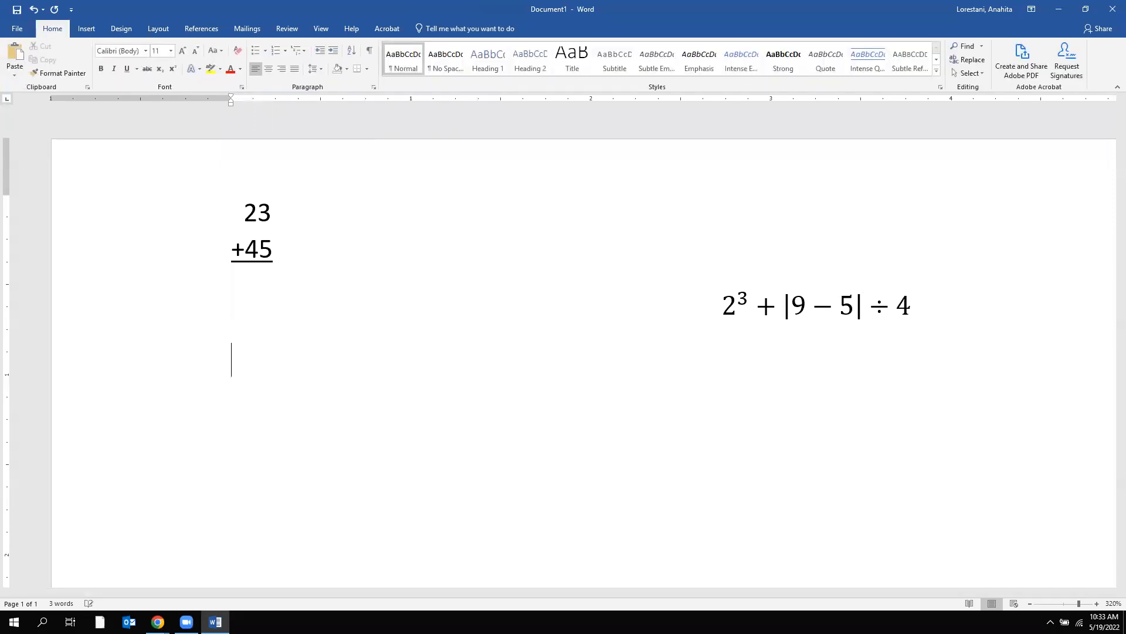
Step: Enclose the existing 4 after the division sign in a square root
{"action": "left_click", "coordinate": [889, 318]}
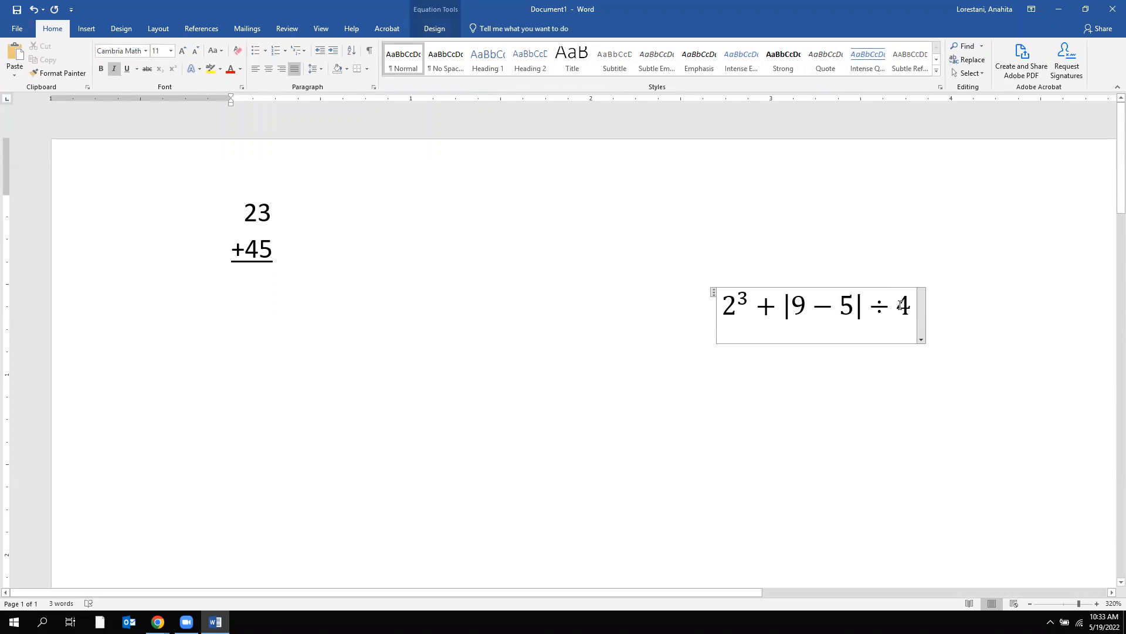
{"action": "right_click", "coordinate": [901, 306]}
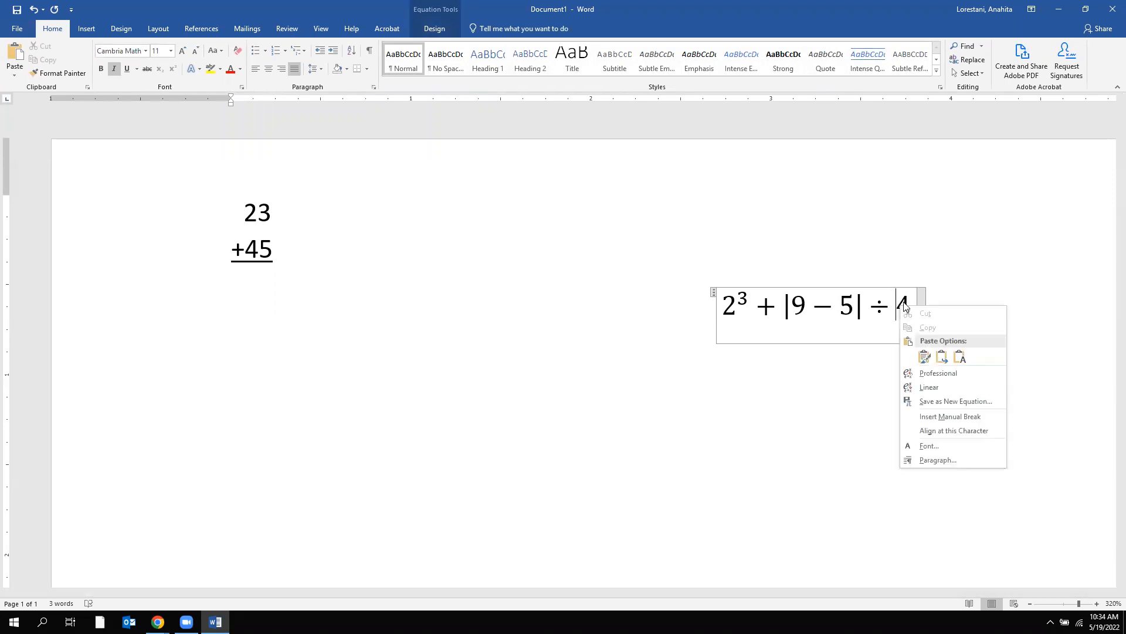
{"action": "left_click", "coordinate": [906, 301]}
{"action": "double_click", "coordinate": [905, 301]}
{"action": "left_click", "coordinate": [905, 301]}
{"action": "left_click_drag", "start_coordinate": [898, 305], "coordinate": [908, 305]}
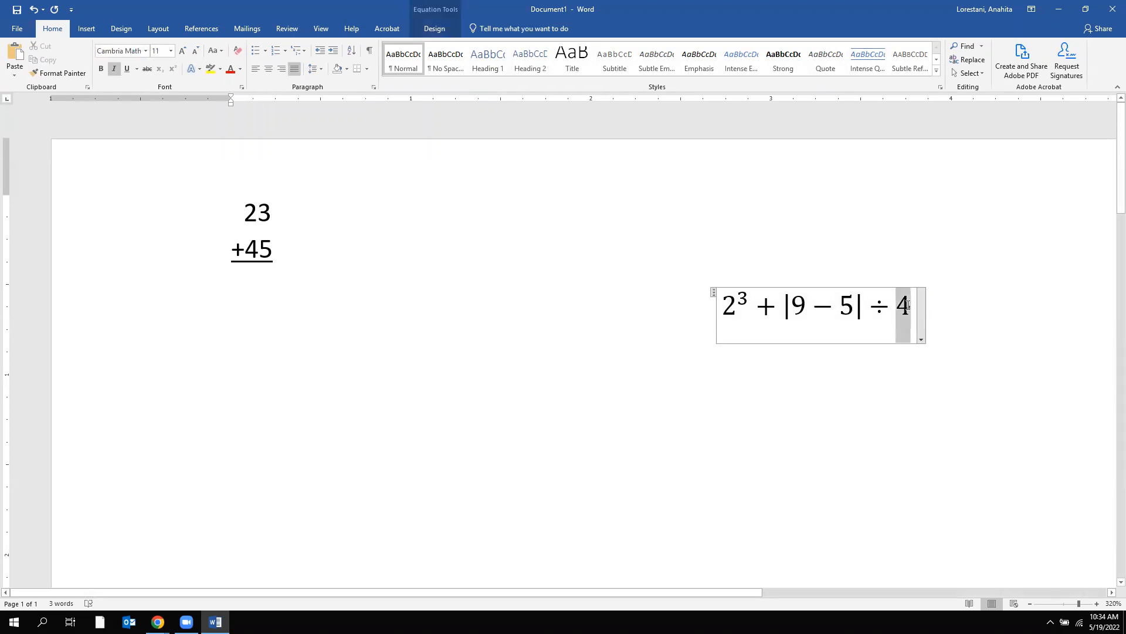
{"action": "left_click", "coordinate": [433, 28]}
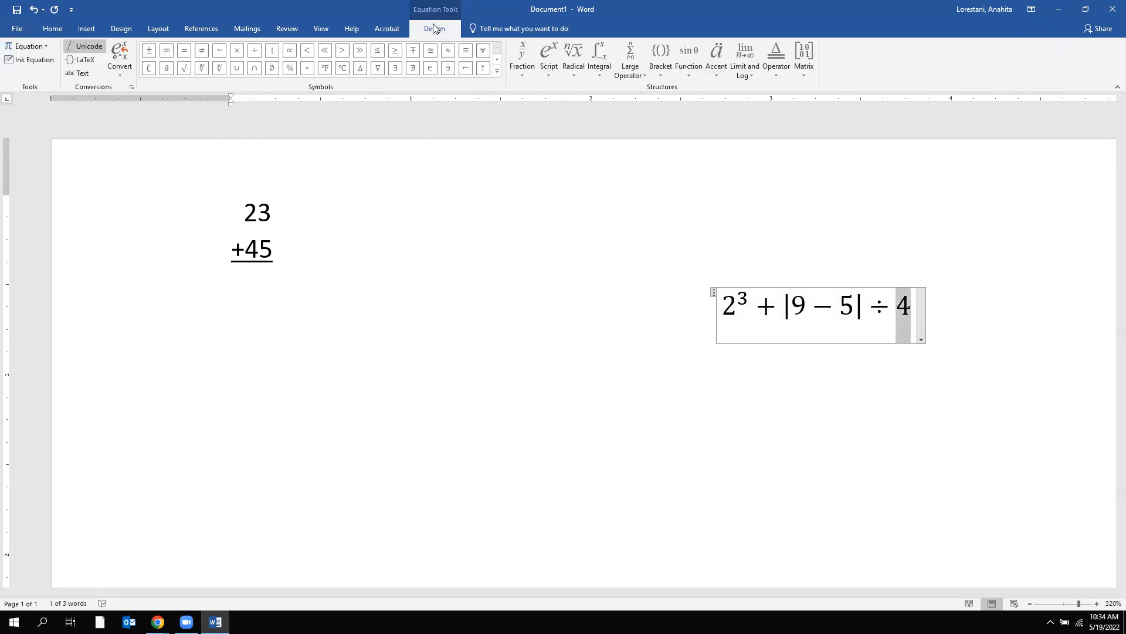
{"action": "left_click", "coordinate": [576, 76]}
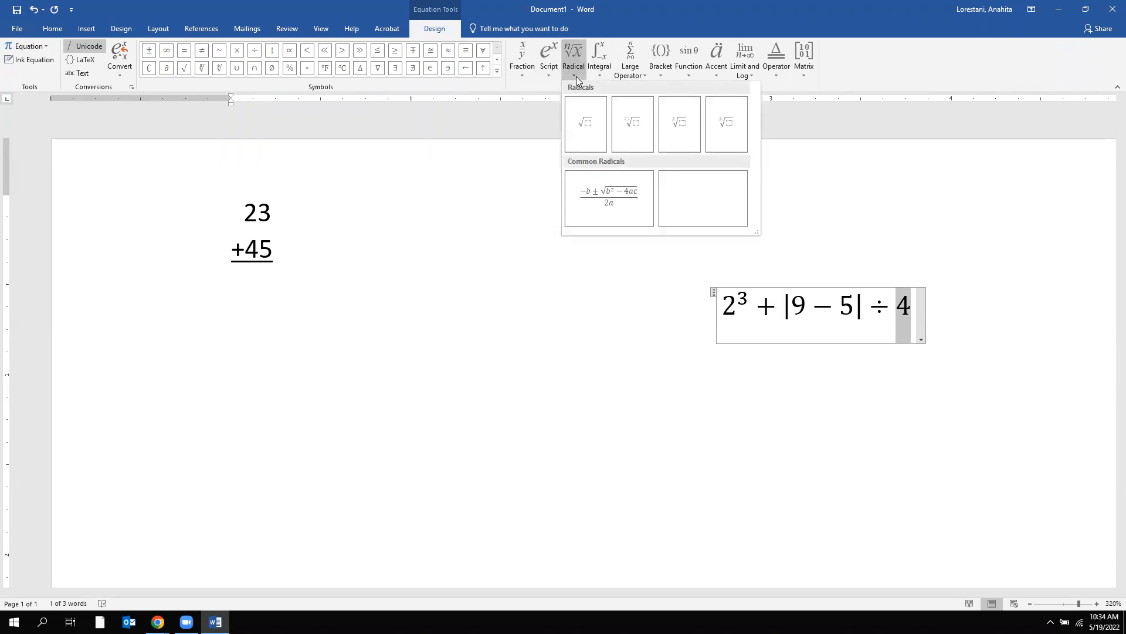
{"action": "left_click", "coordinate": [583, 126]}
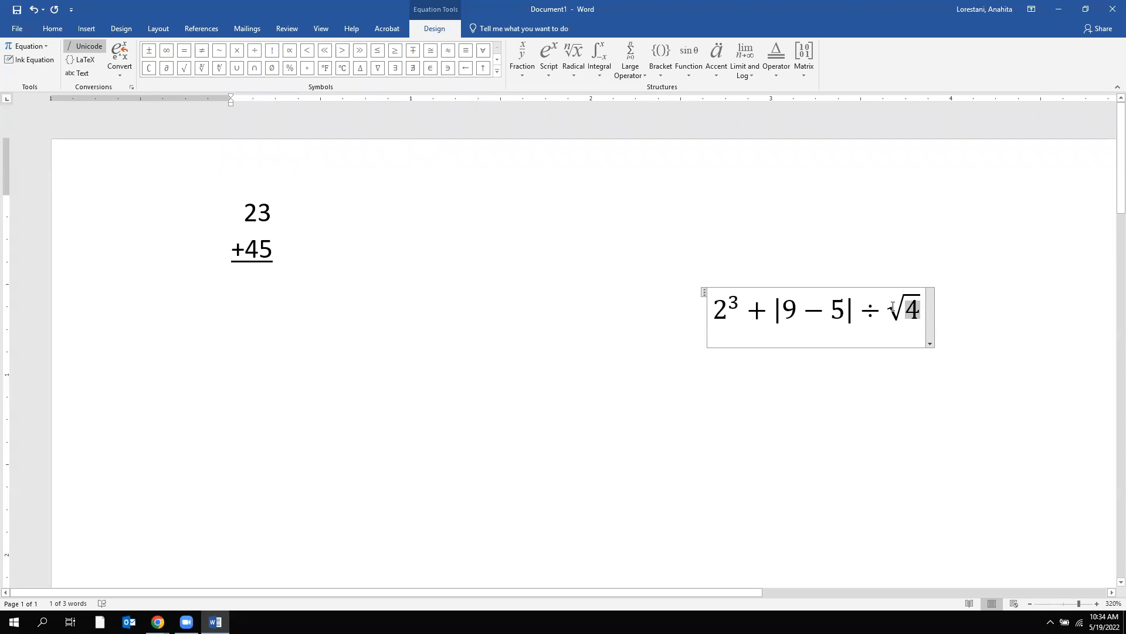
Step: Delete √4 from the end of the equation, insert an empty square root in its place and fill it with 4
{"action": "left_click", "coordinate": [892, 305]}
{"action": "key", "text": "Delete"}
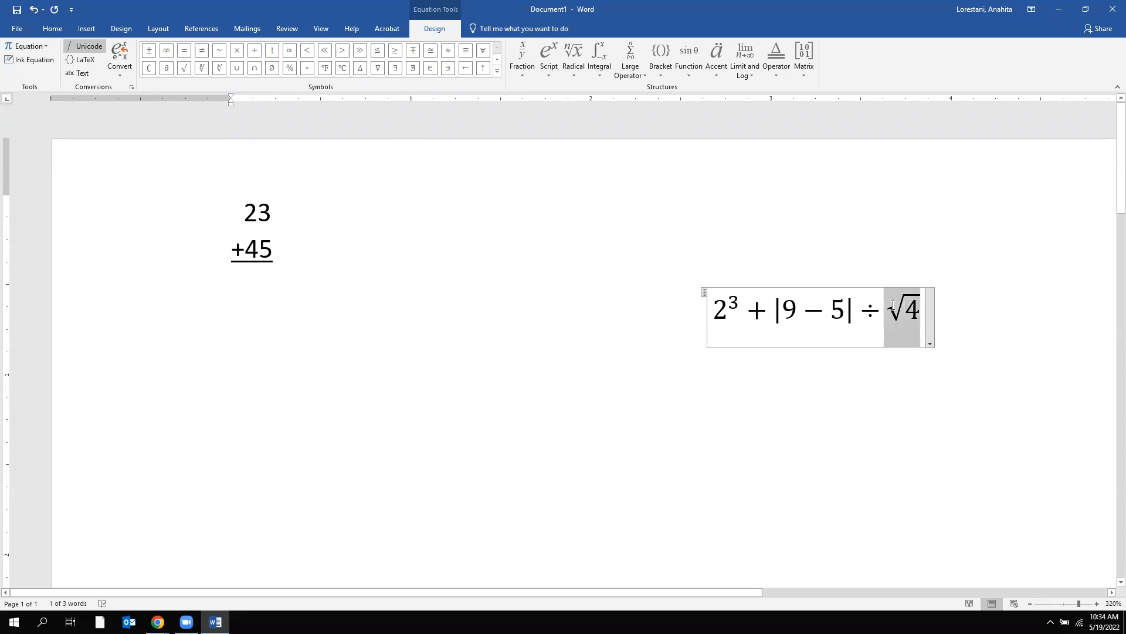
{"action": "key", "text": "Delete"}
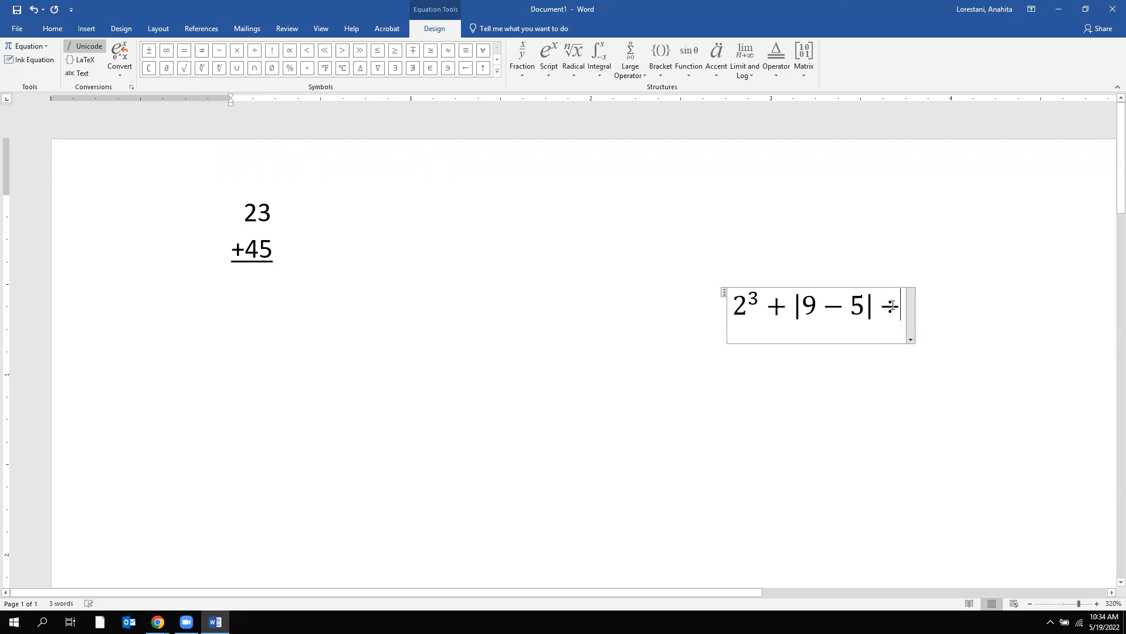
{"action": "left_click", "coordinate": [574, 59]}
{"action": "left_click", "coordinate": [585, 117]}
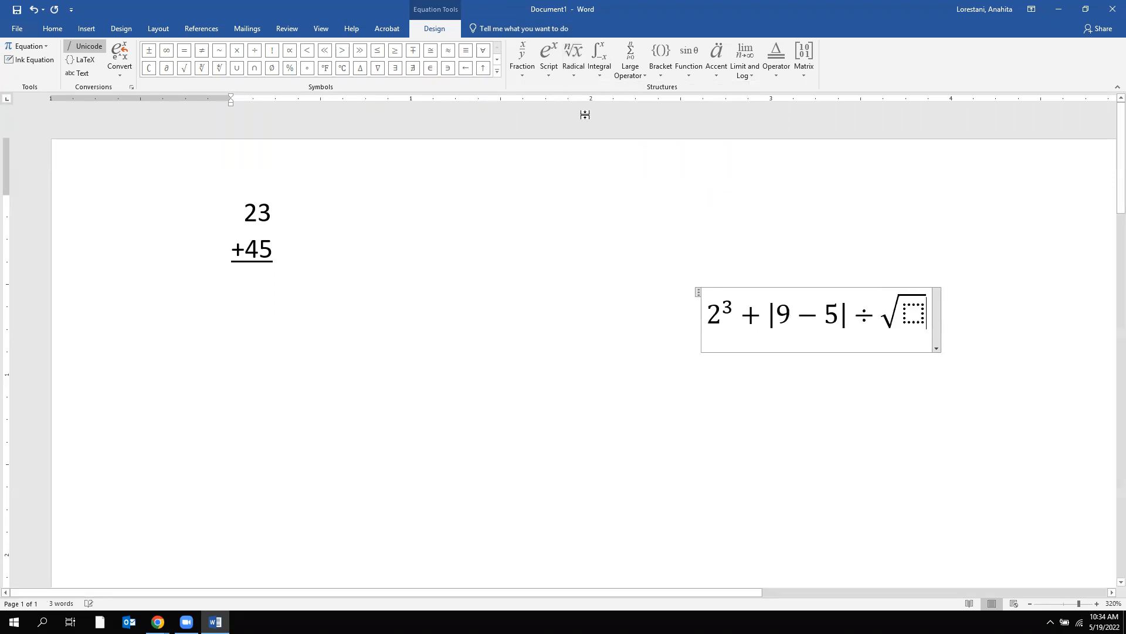
{"action": "left_click", "coordinate": [915, 318]}
{"action": "type", "text": "4"}
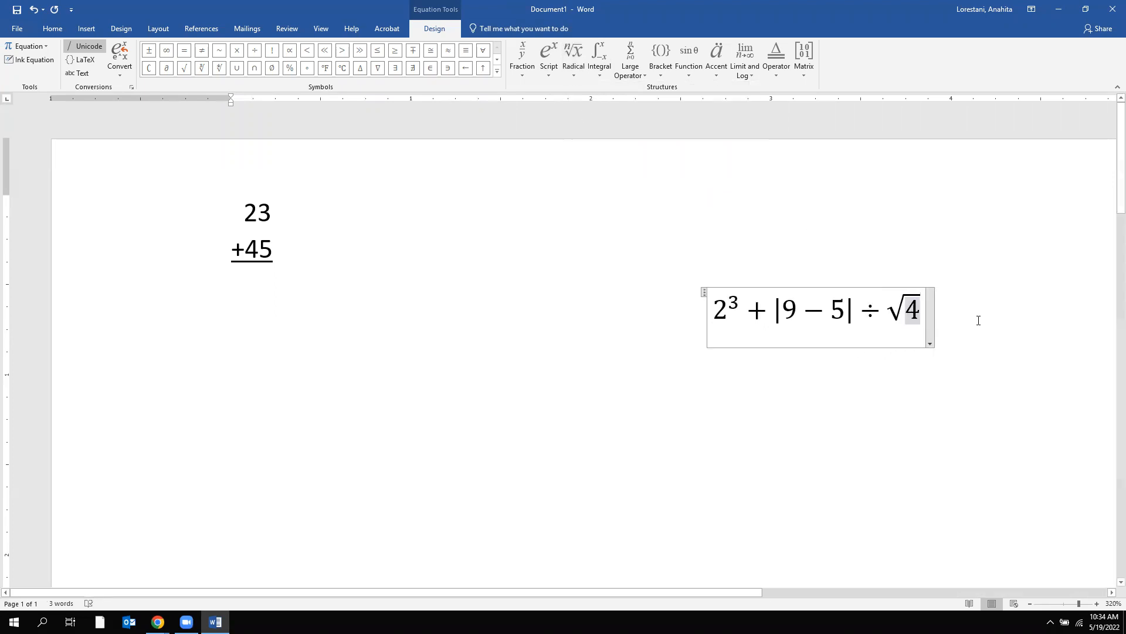
Step: Left-align the 2³ + |9 − 5| ÷ √4 equation and move to the line below it
{"action": "left_click", "coordinate": [977, 320]}
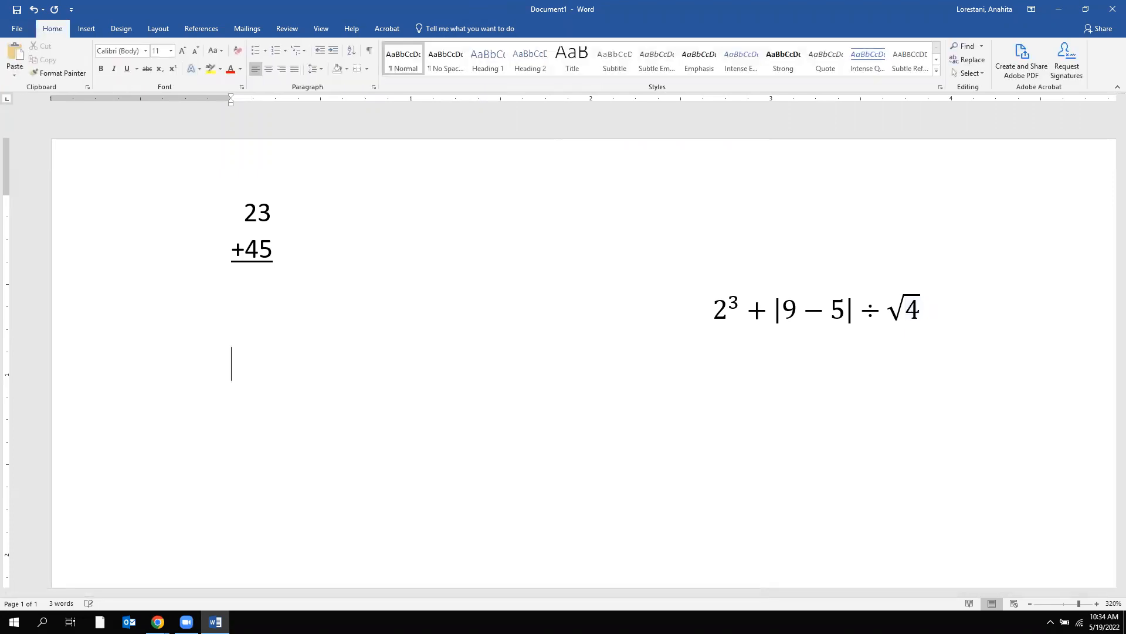
{"action": "left_click", "coordinate": [953, 312]}
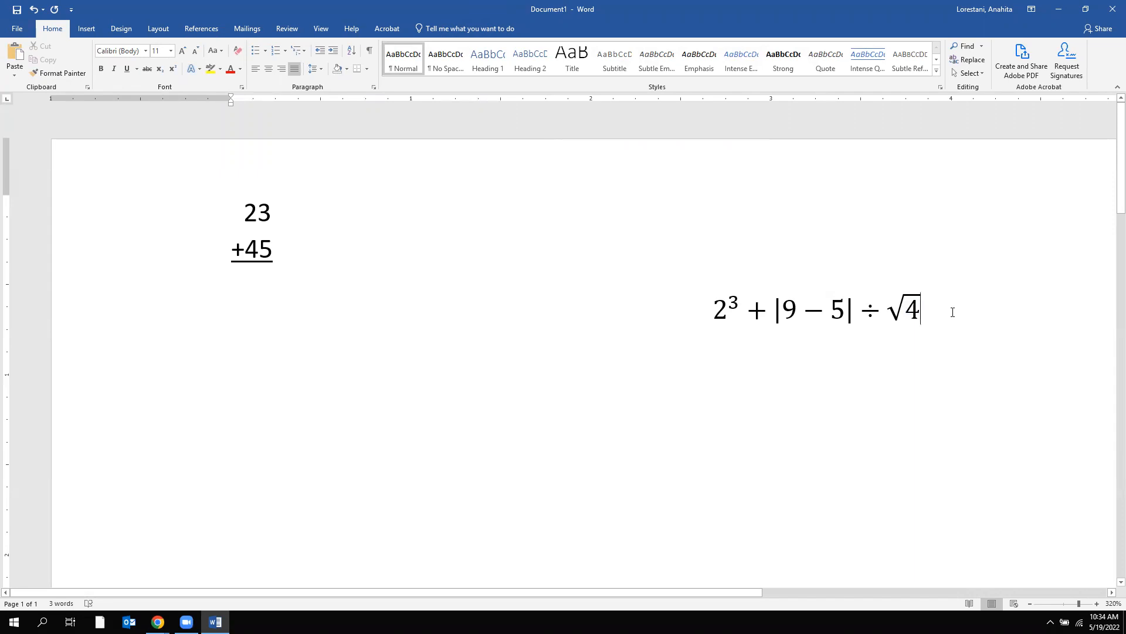
{"action": "key", "text": "ctrl+l"}
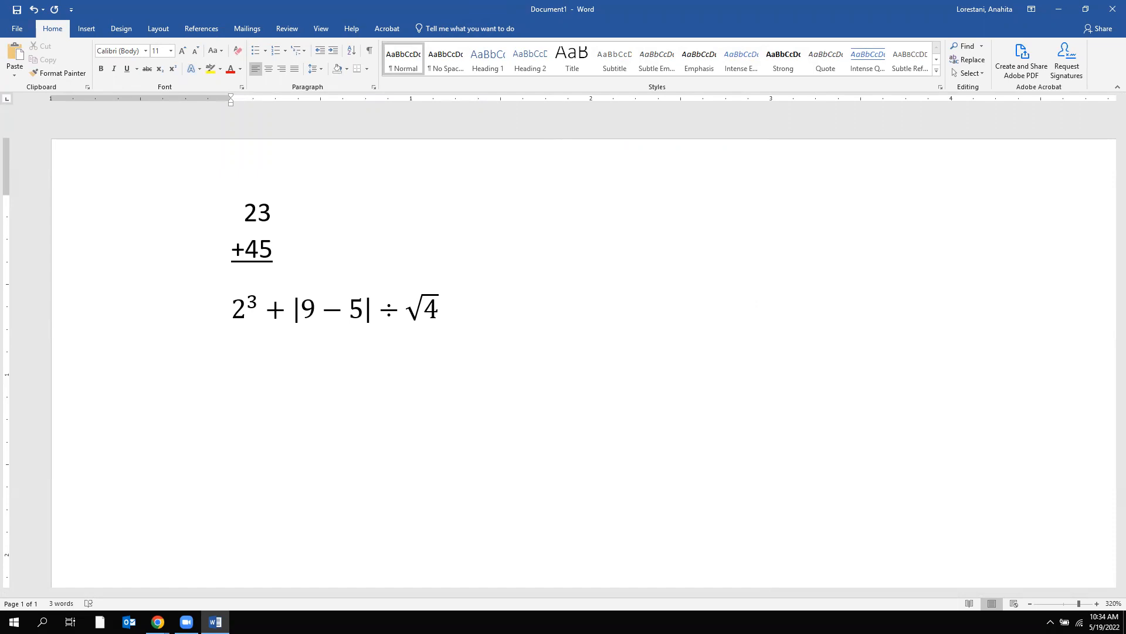
{"action": "key", "text": "Return"}
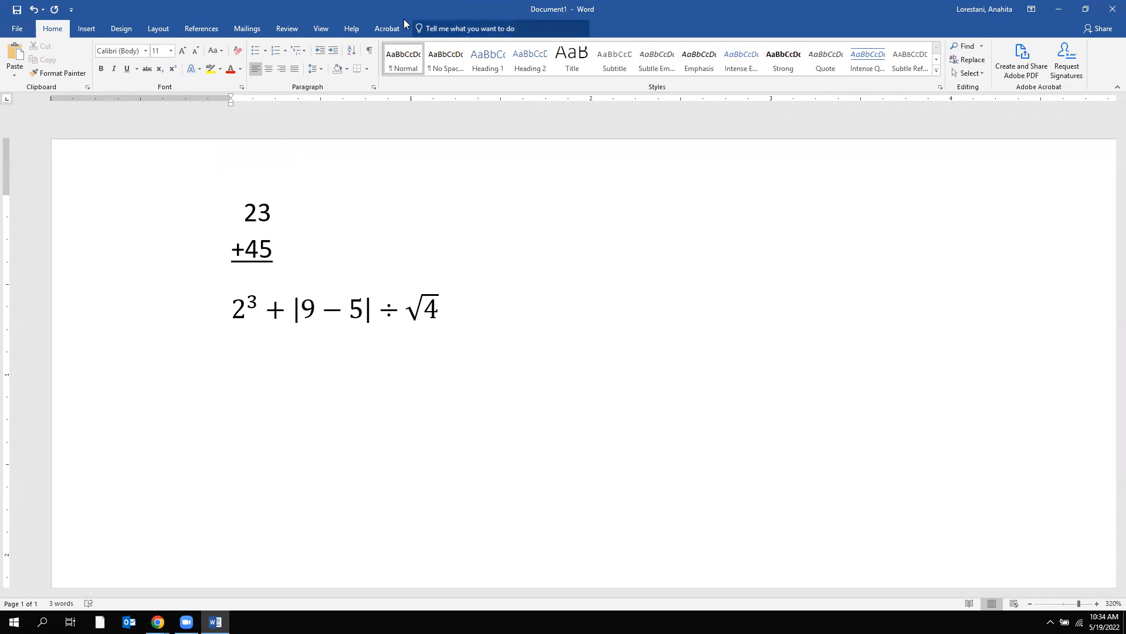
Step: Insert a new equation below the first one with a stacked fraction and enter 5 as its numerator
{"action": "left_click", "coordinate": [84, 30]}
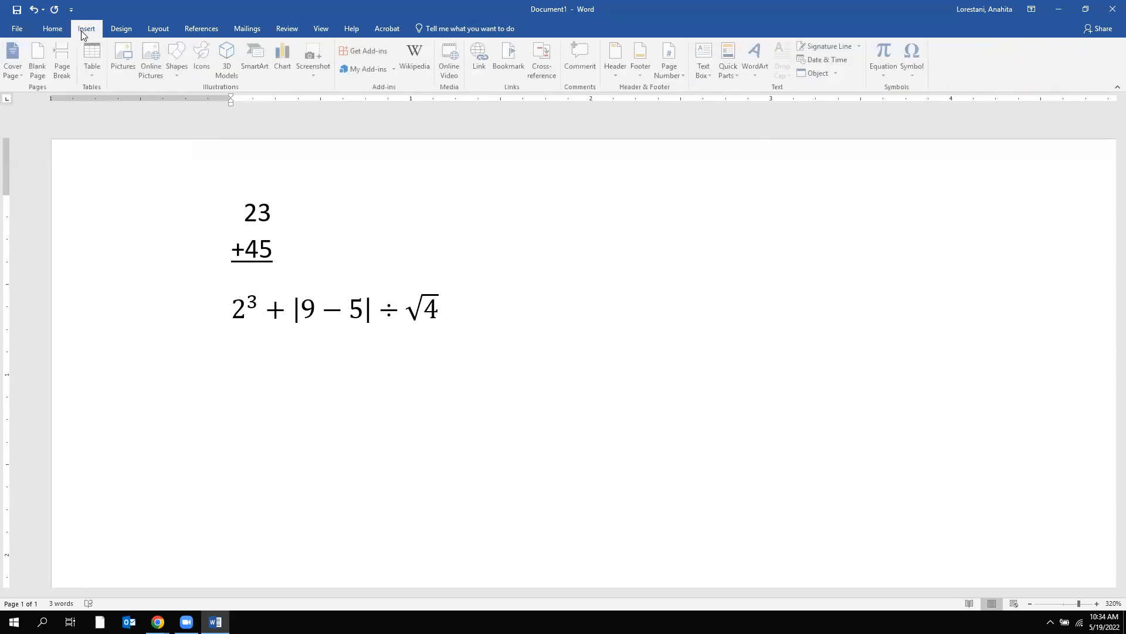
{"action": "left_click", "coordinate": [884, 59]}
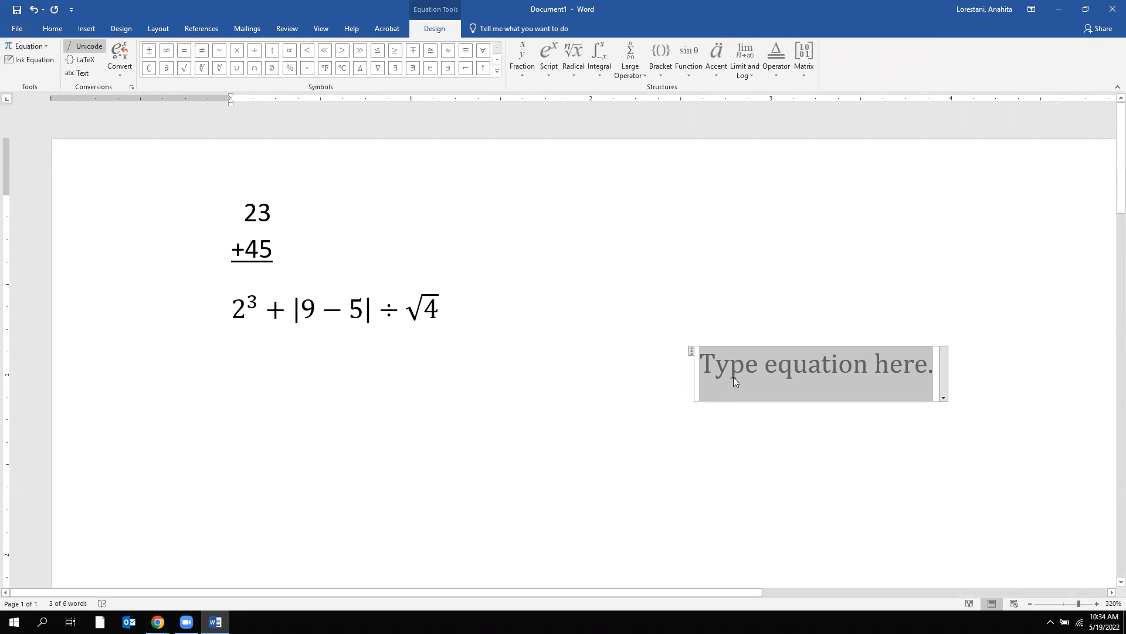
{"action": "left_click", "coordinate": [522, 56]}
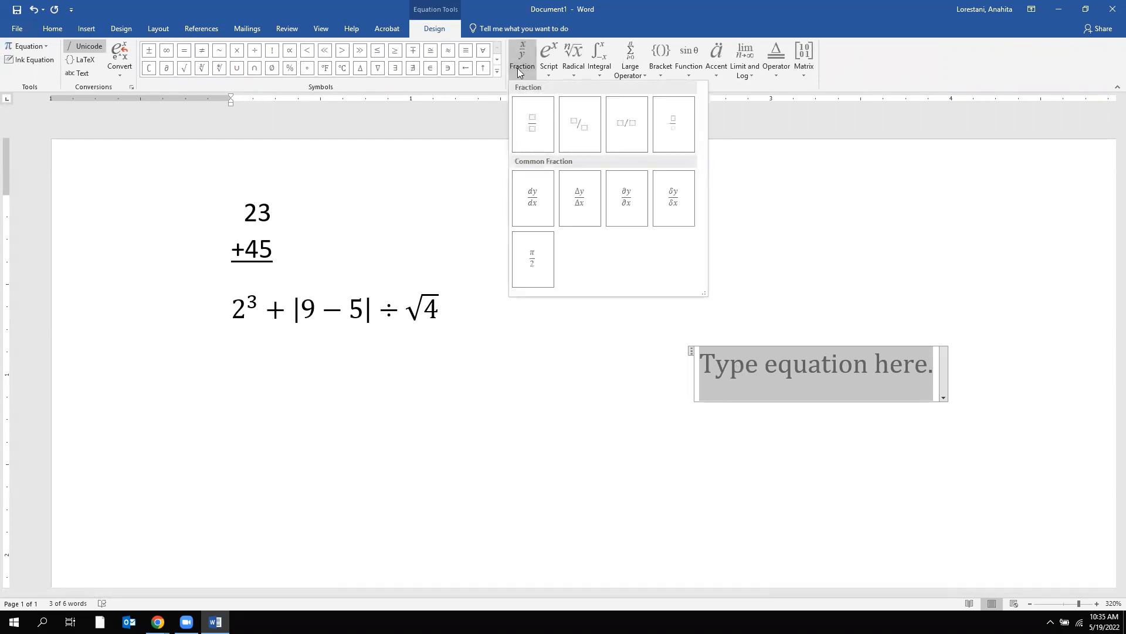
{"action": "left_click", "coordinate": [534, 111]}
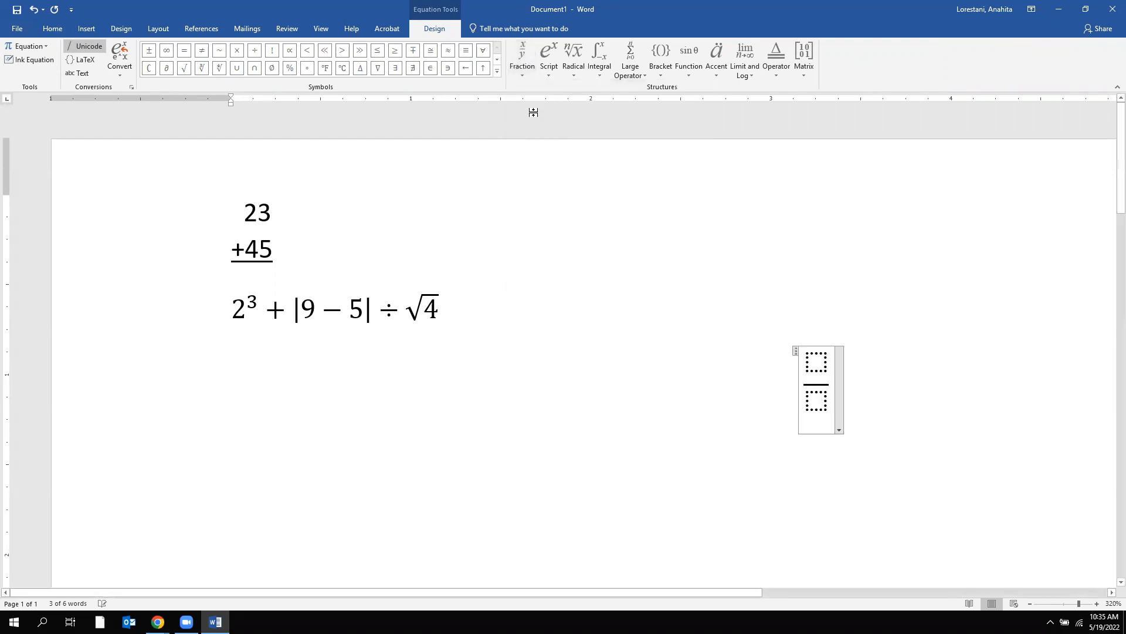
{"action": "left_click", "coordinate": [818, 359]}
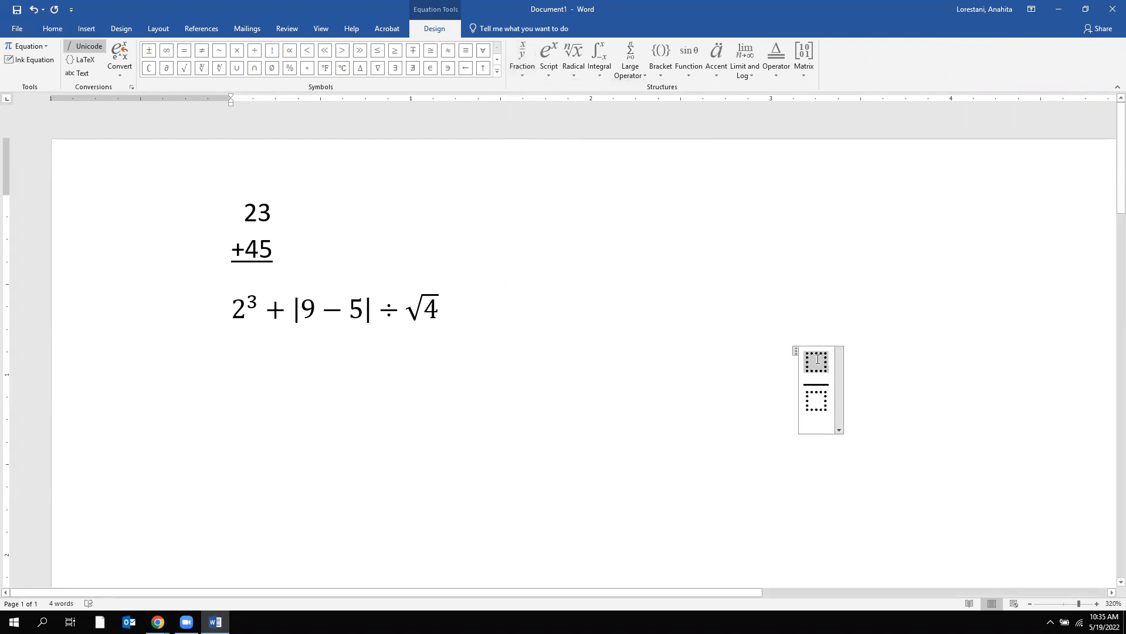
{"action": "type", "text": "5"}
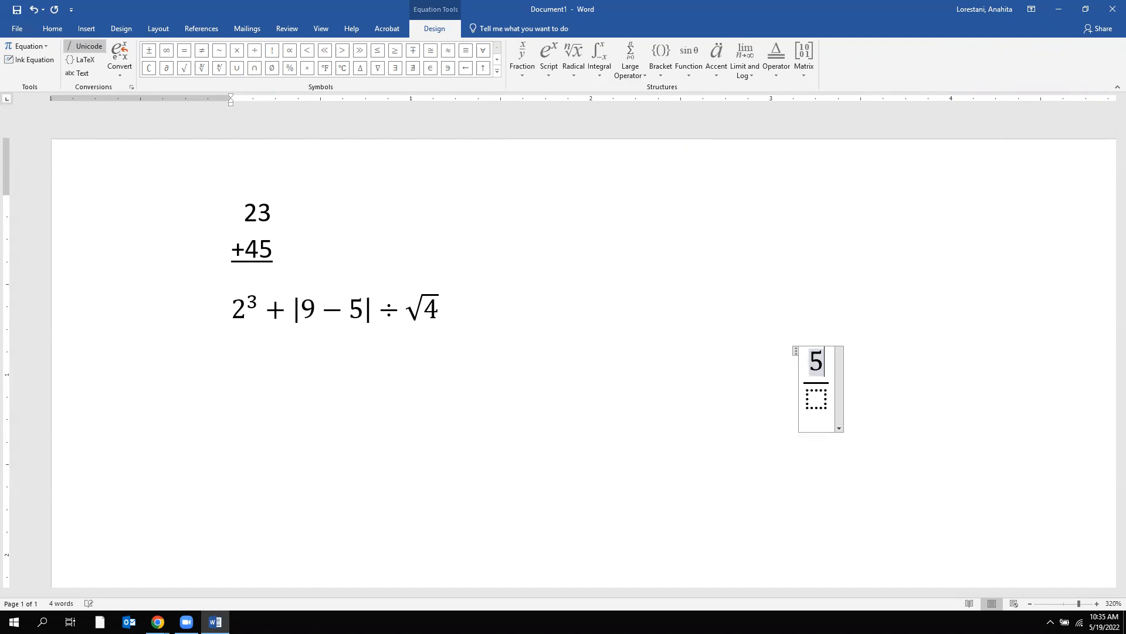
Step: Insert an empty square root in the denominator of the fraction
{"action": "left_click", "coordinate": [820, 399]}
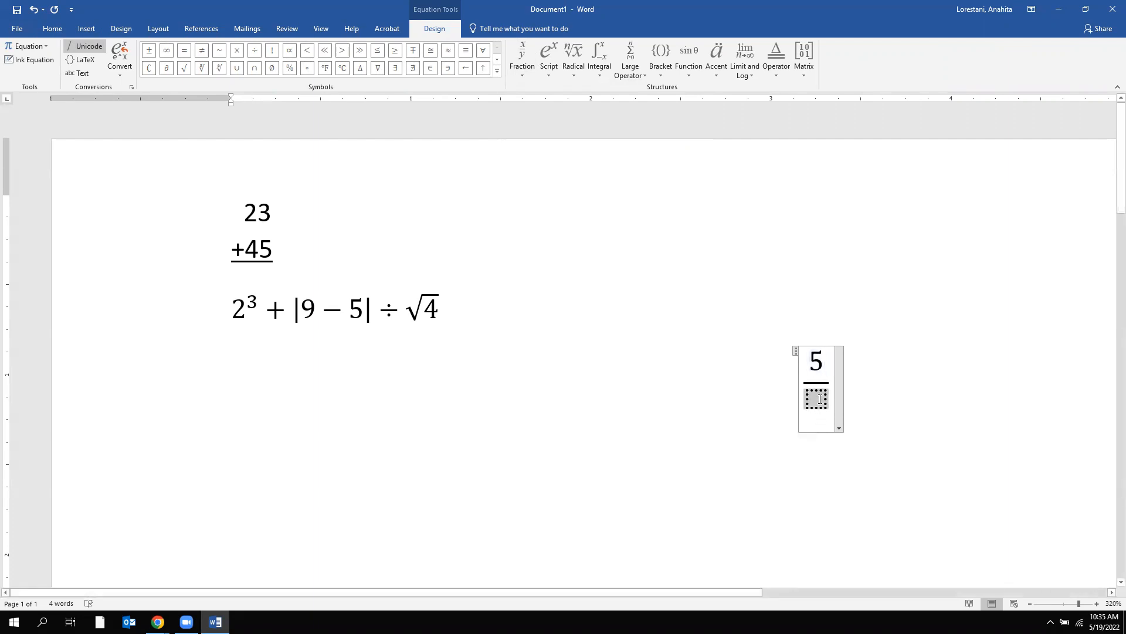
{"action": "left_click", "coordinate": [573, 59]}
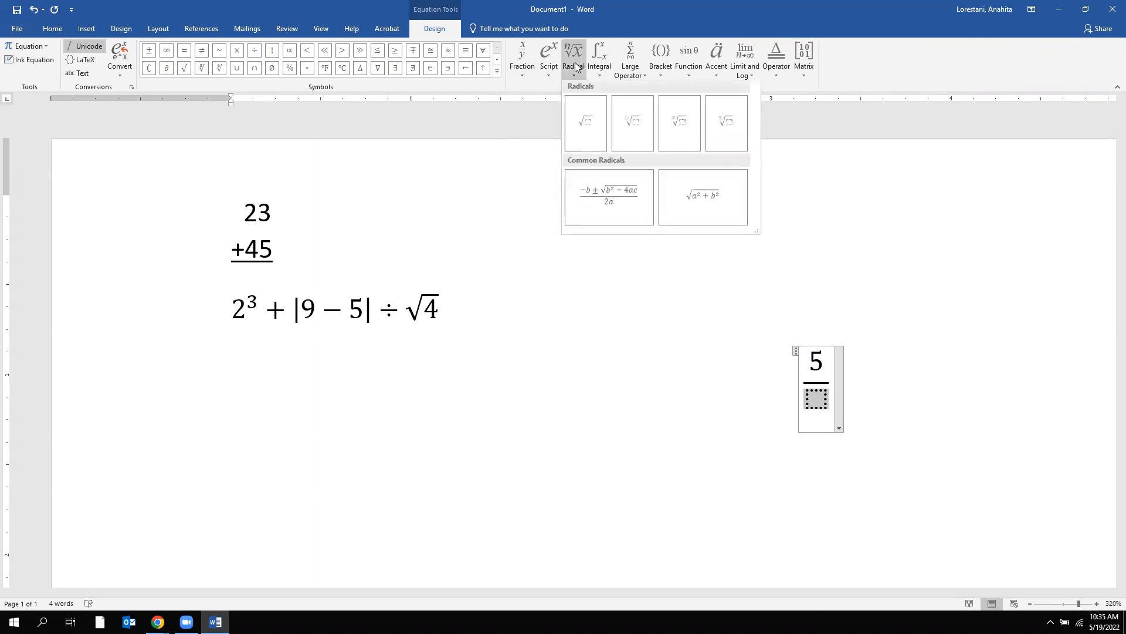
{"action": "left_click", "coordinate": [581, 134]}
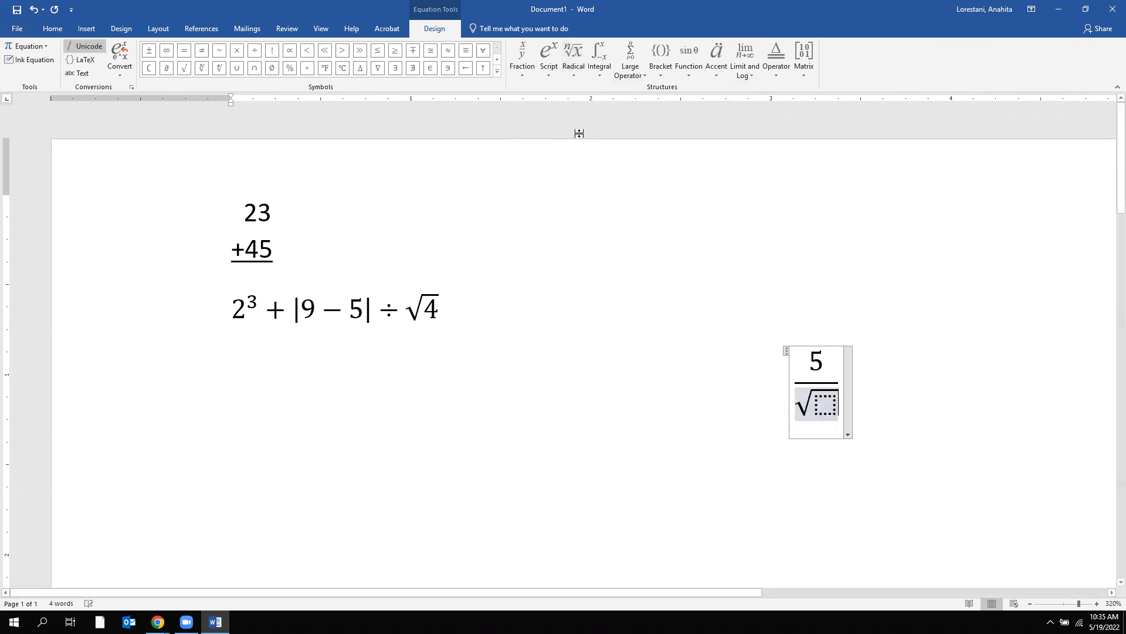
Step: Insert a superscript structure under the square root and fill it with base x and exponent 2
{"action": "left_click", "coordinate": [826, 404]}
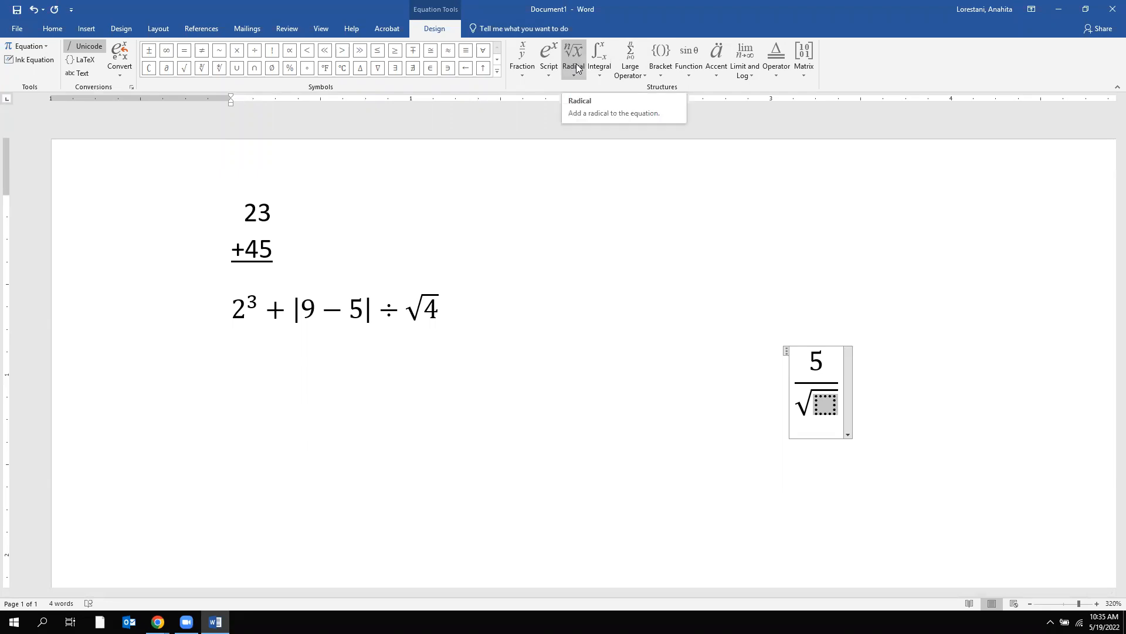
{"action": "left_click", "coordinate": [540, 71]}
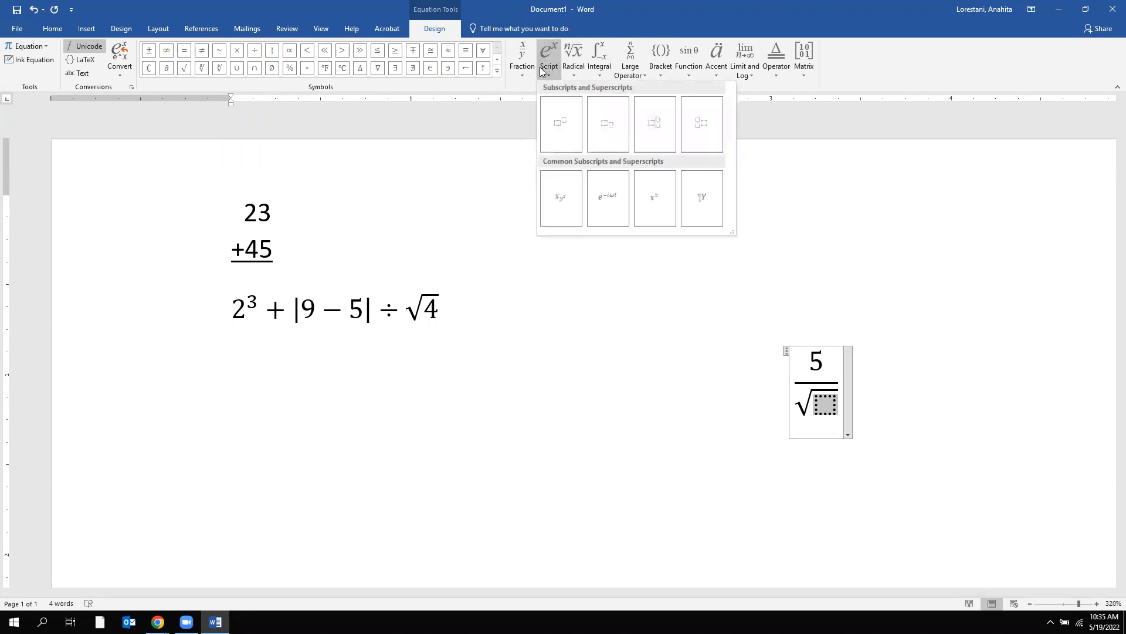
{"action": "left_click", "coordinate": [553, 136]}
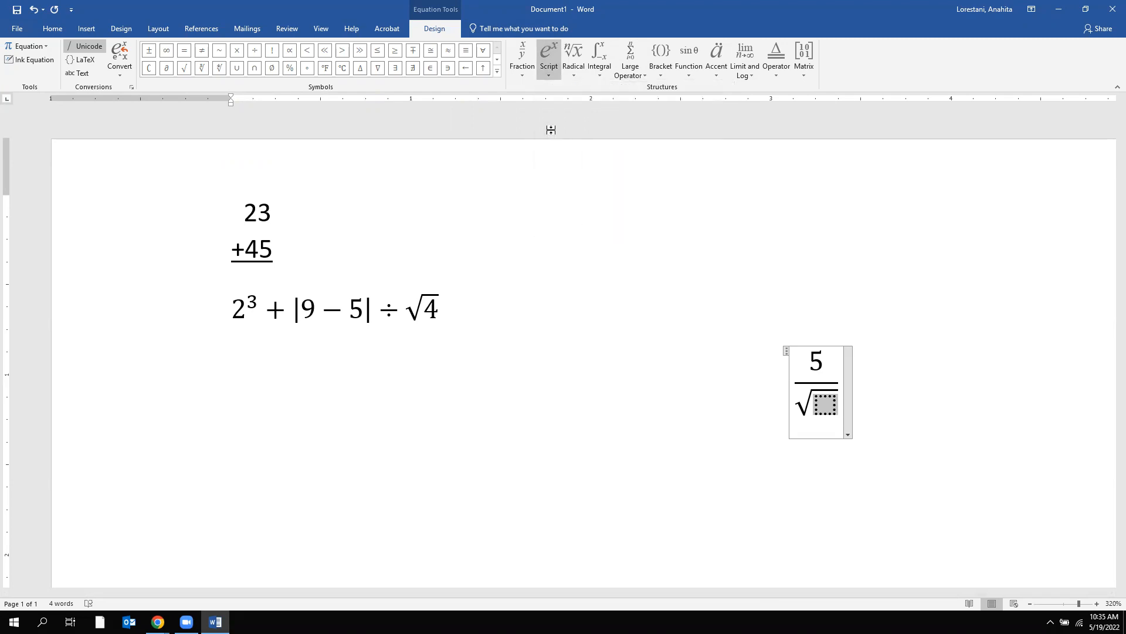
{"action": "left_click", "coordinate": [816, 412]}
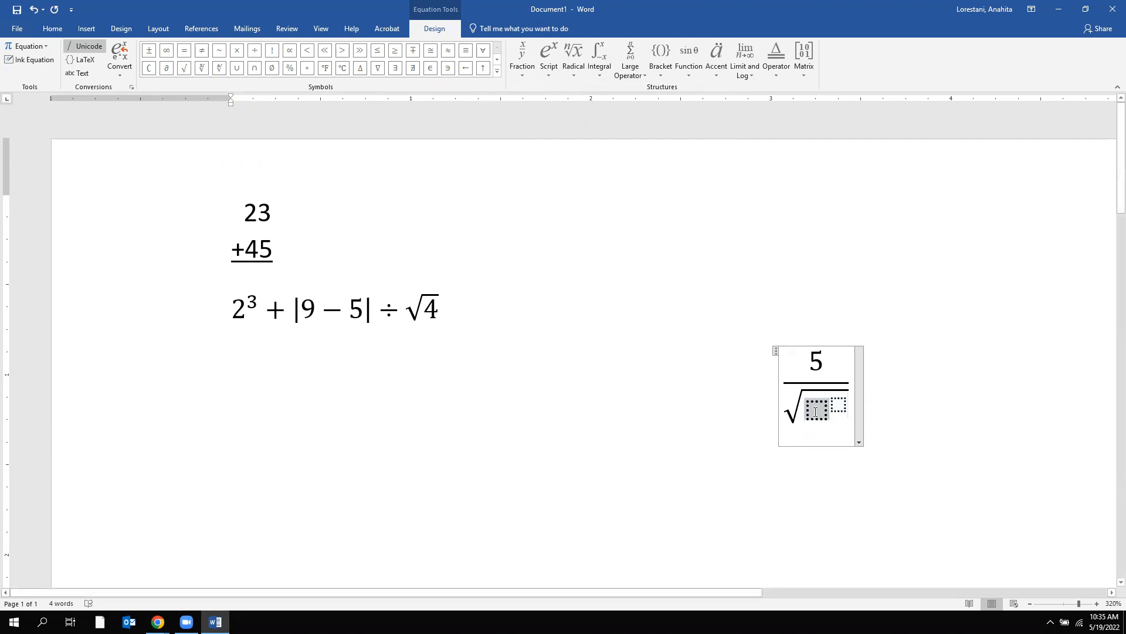
{"action": "type", "text": "x"}
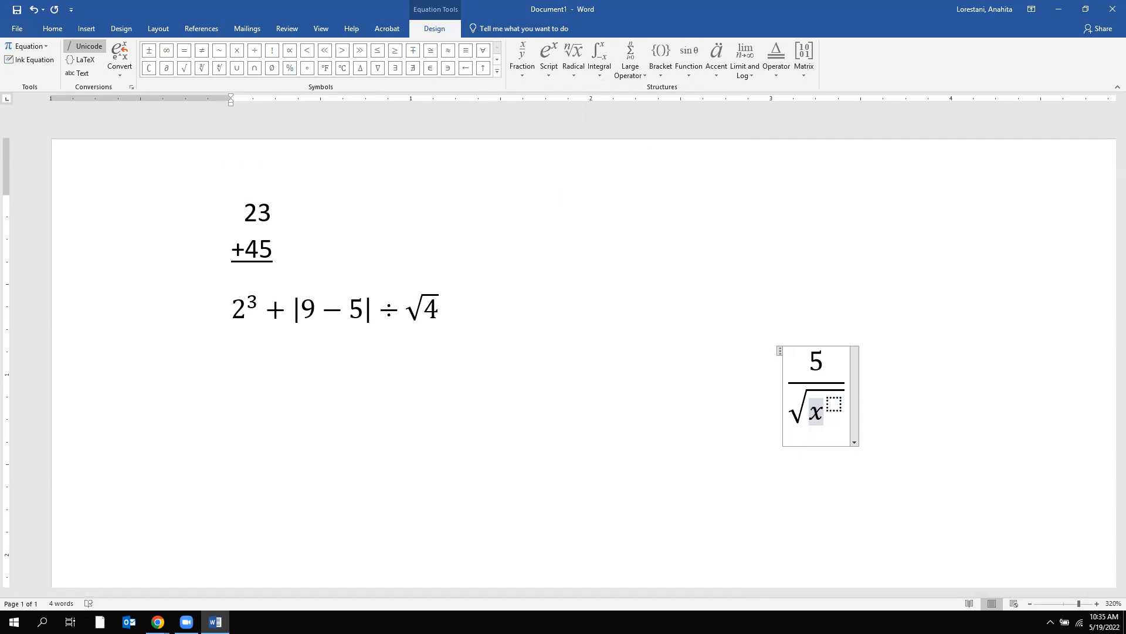
{"action": "key", "text": "Right"}
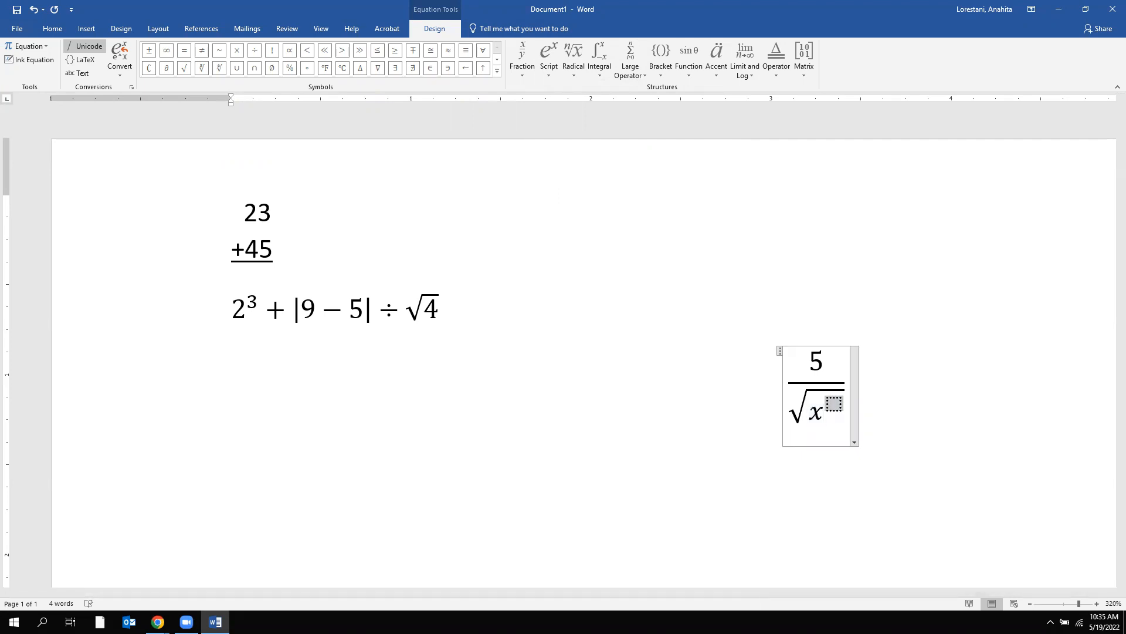
{"action": "type", "text": "2"}
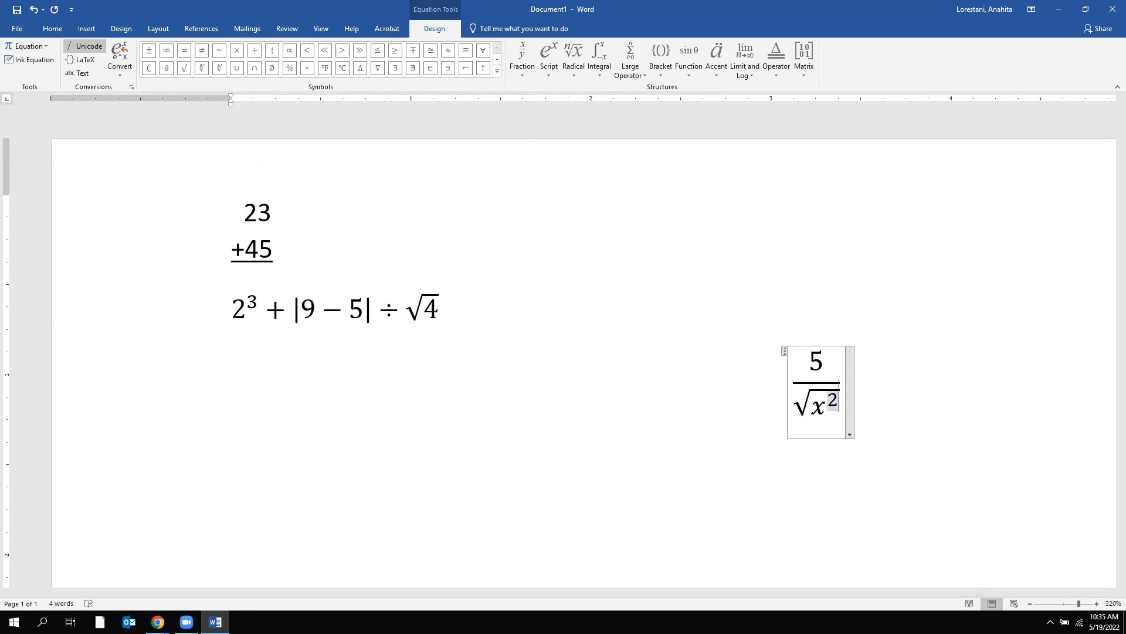
Step: Extend the denominator with − 3 after x² under the root and + 1 outside the root
{"action": "key", "text": "Right"}
{"action": "type", "text": "-"}
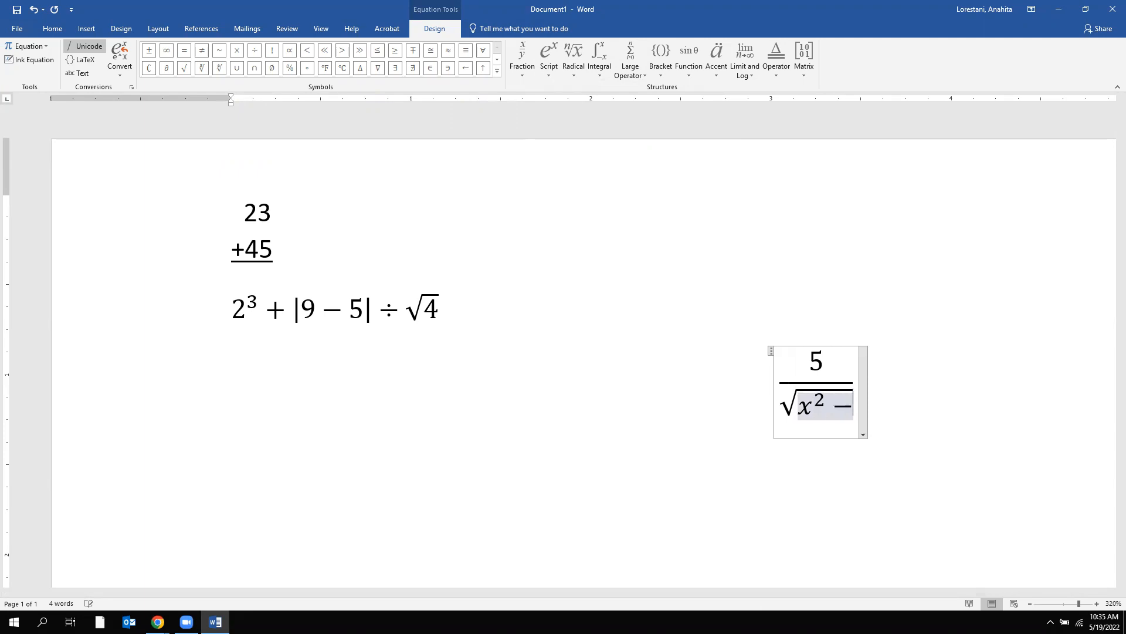
{"action": "type", "text": "3"}
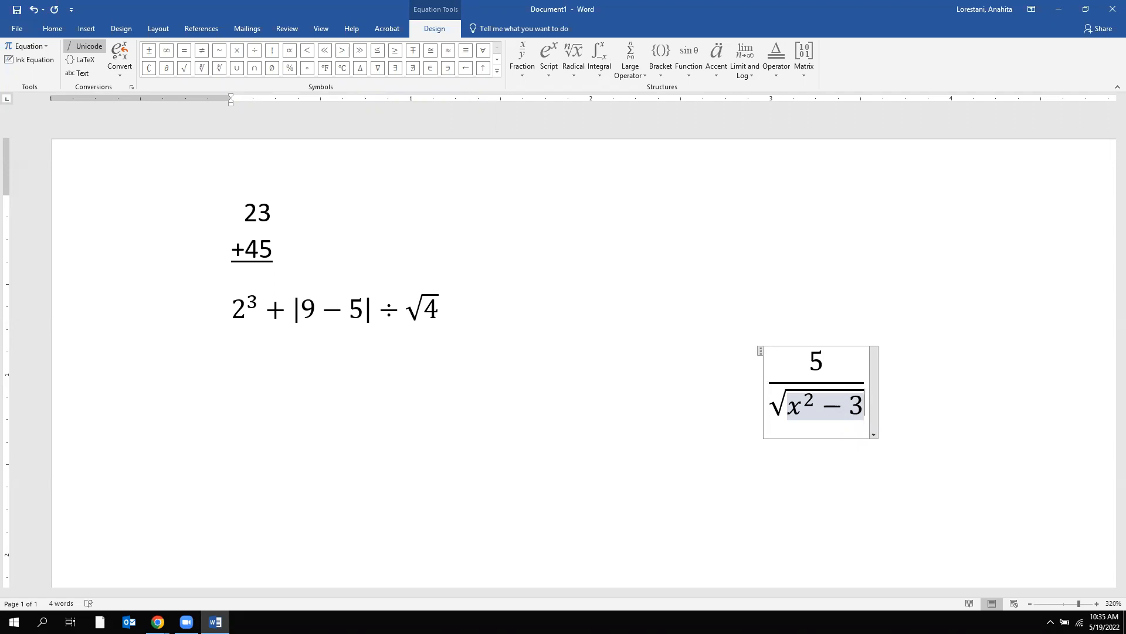
{"action": "key", "text": "Right"}
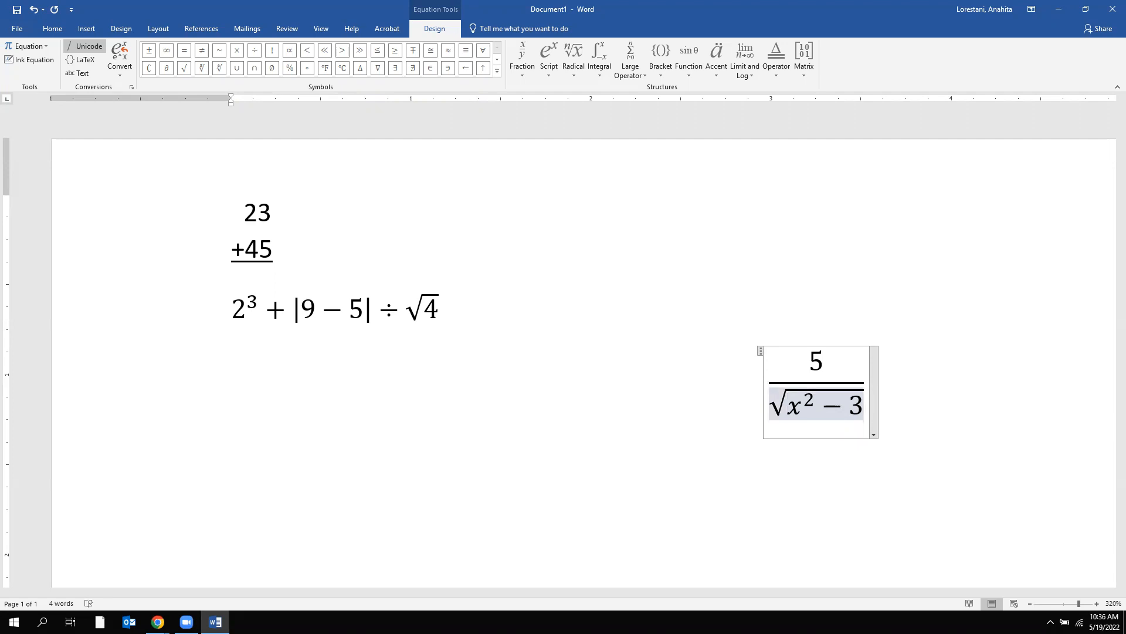
{"action": "type", "text": "+ 1"}
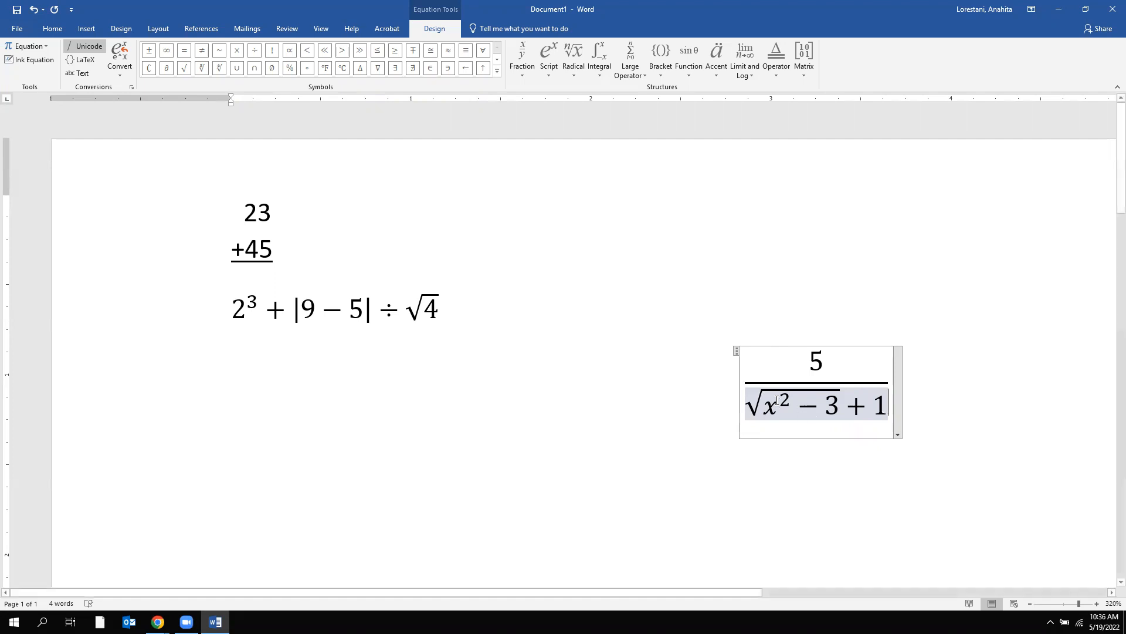
Step: Put a minus sign in front of the whole fraction and leave the equation
{"action": "left_click", "coordinate": [744, 381]}
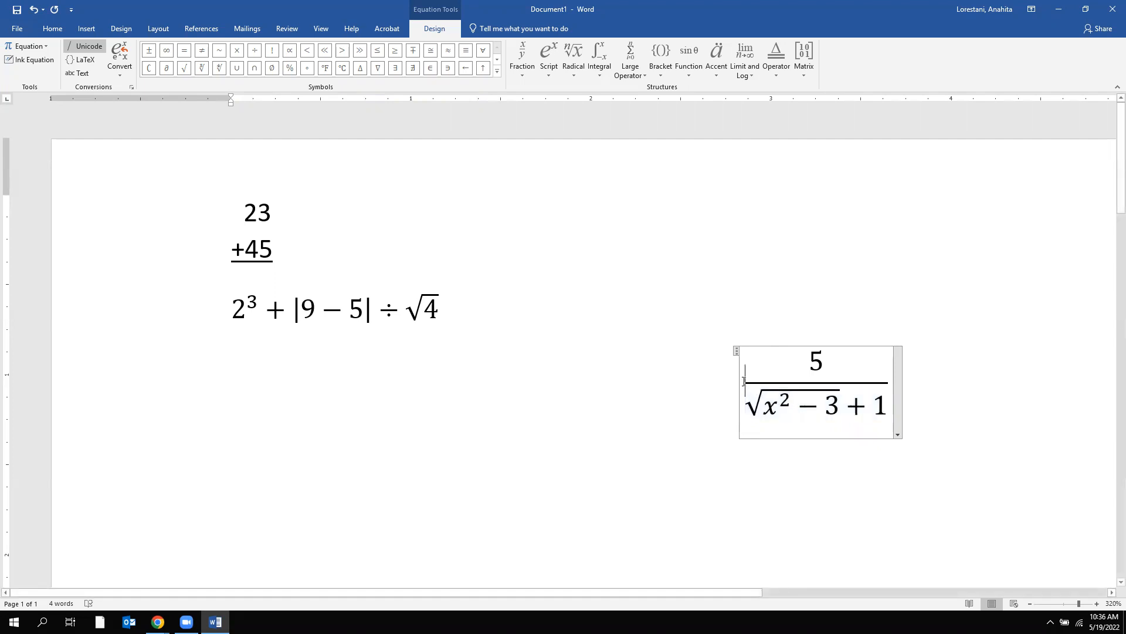
{"action": "type", "text": "-"}
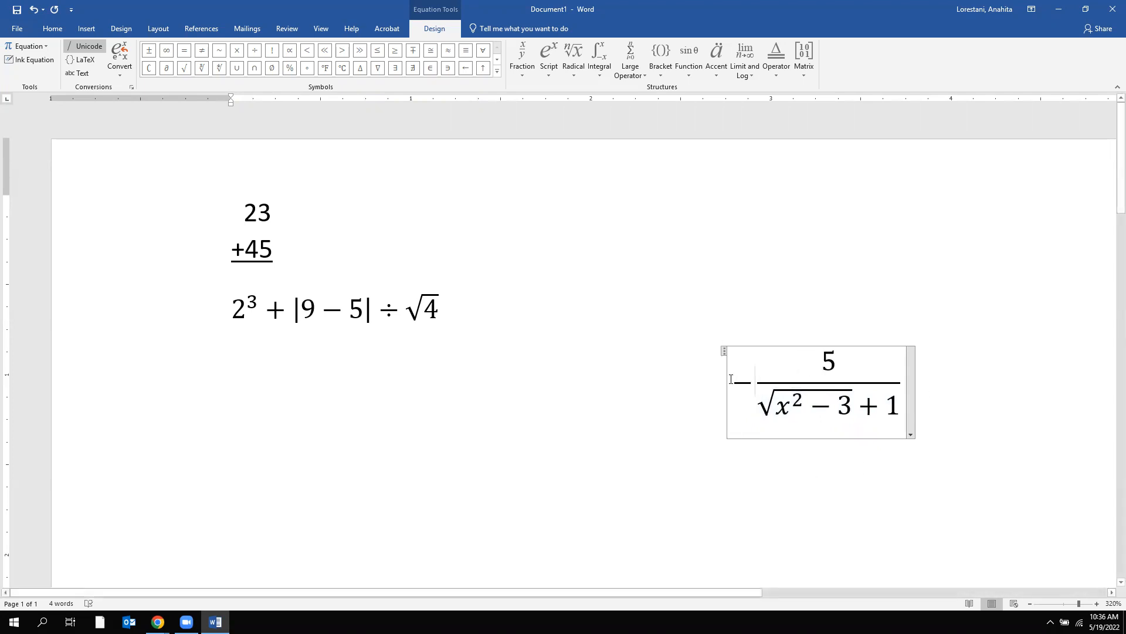
{"action": "left_click", "coordinate": [974, 369]}
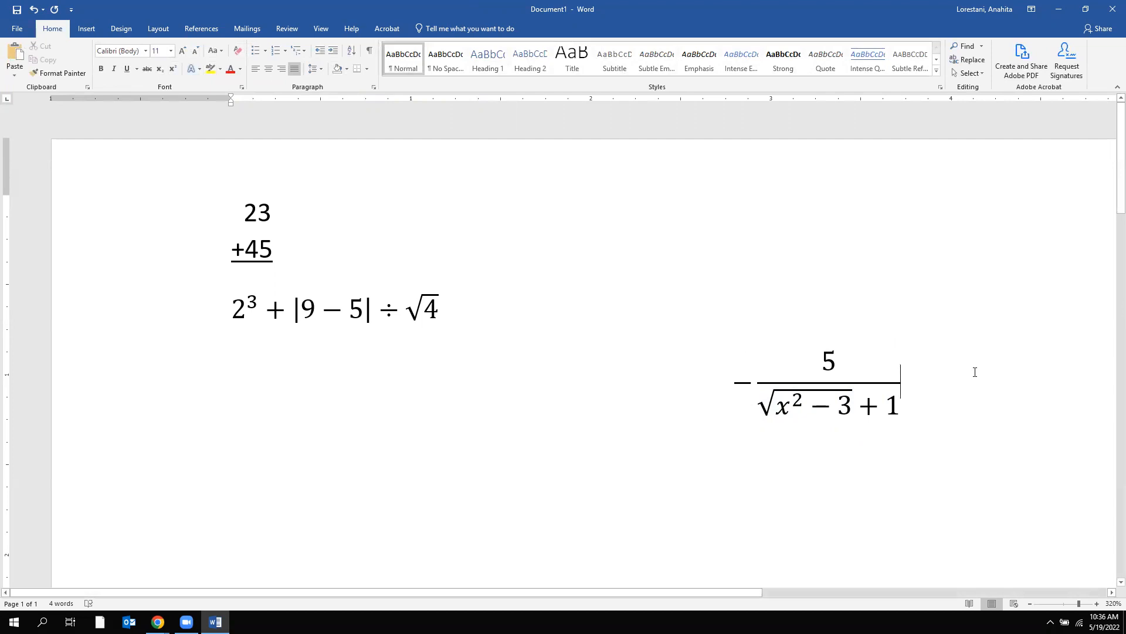